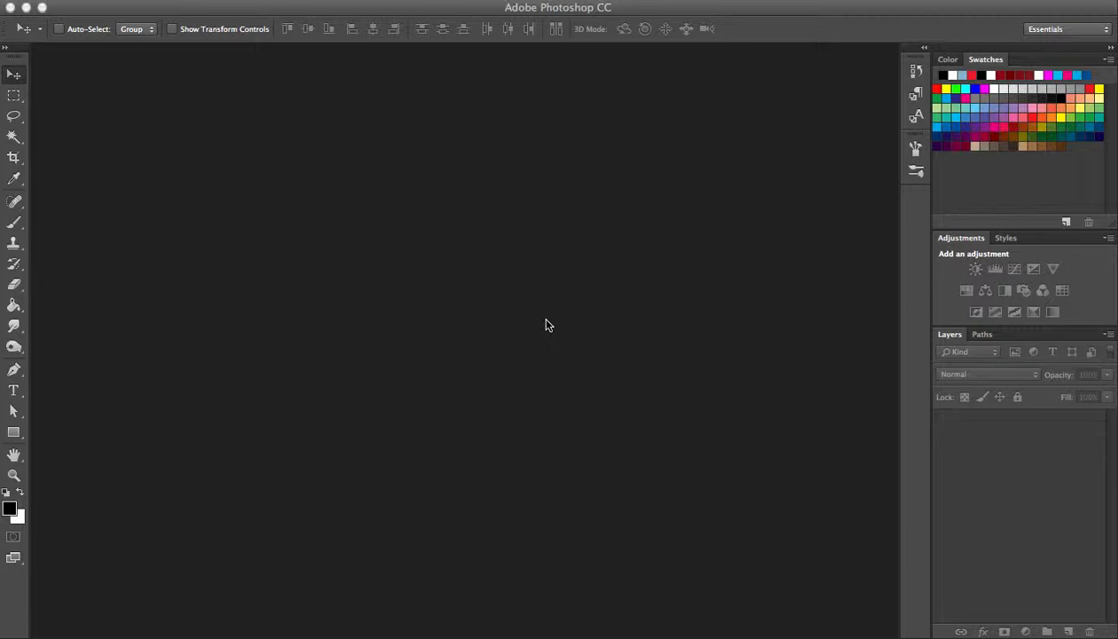
Create a new document from the Default Photoshop Size preset, 7 by 5 inches, with the resolution set to 300 pixels/inch.
{"action": "left_click", "coordinate": [136, 4]}
{"action": "left_click", "coordinate": [128, 8]}
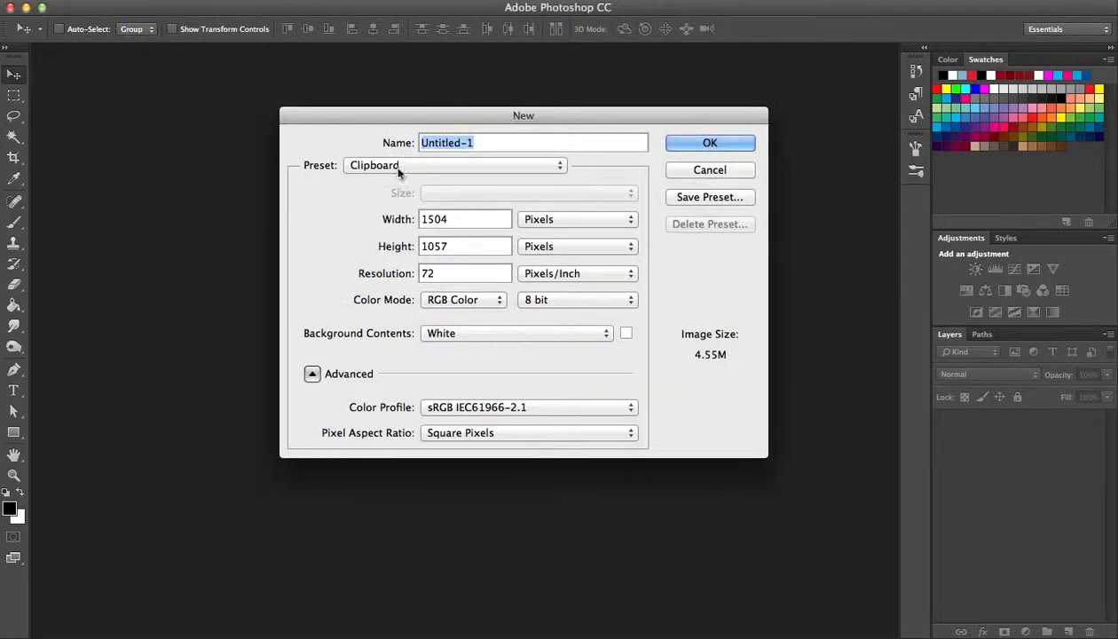
{"action": "left_click", "coordinate": [525, 166]}
{"action": "left_click", "coordinate": [461, 179]}
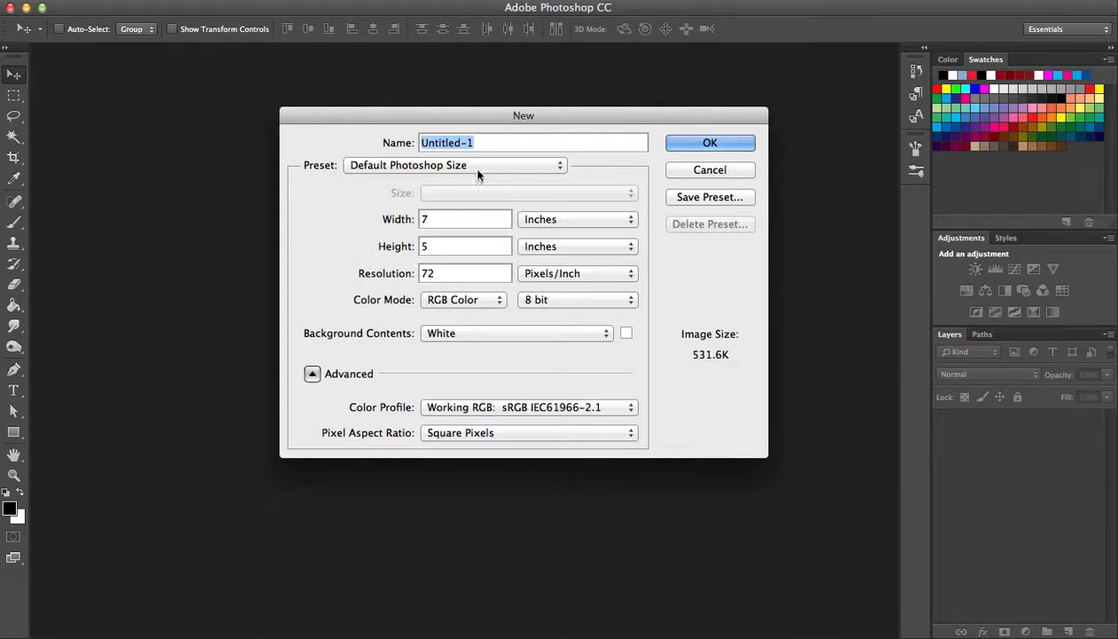
{"action": "left_click", "coordinate": [488, 165]}
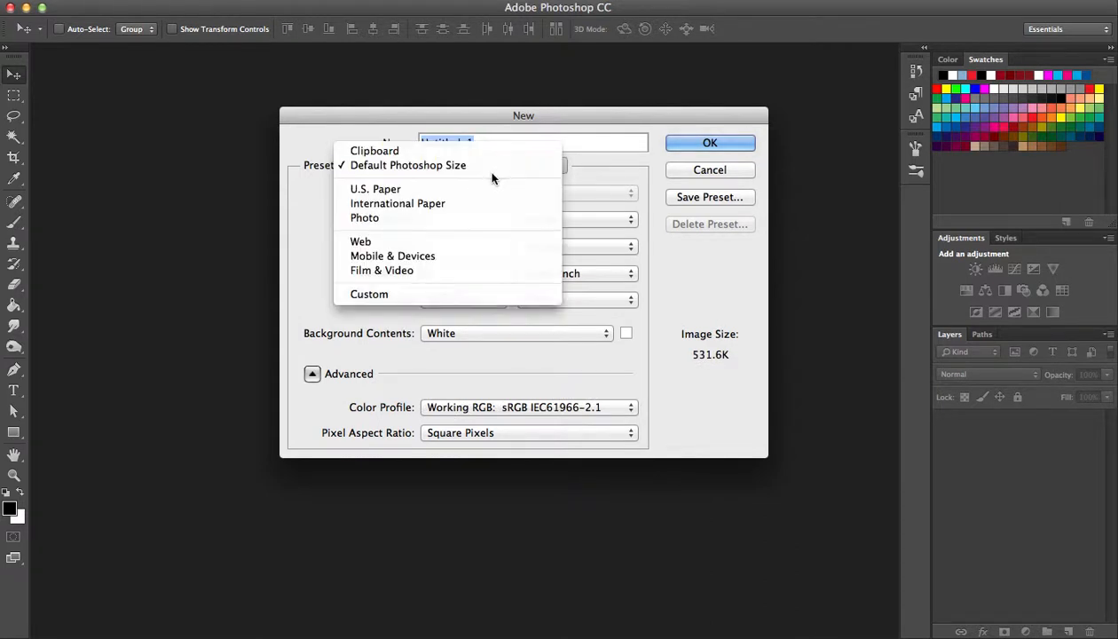
{"action": "left_click", "coordinate": [486, 169]}
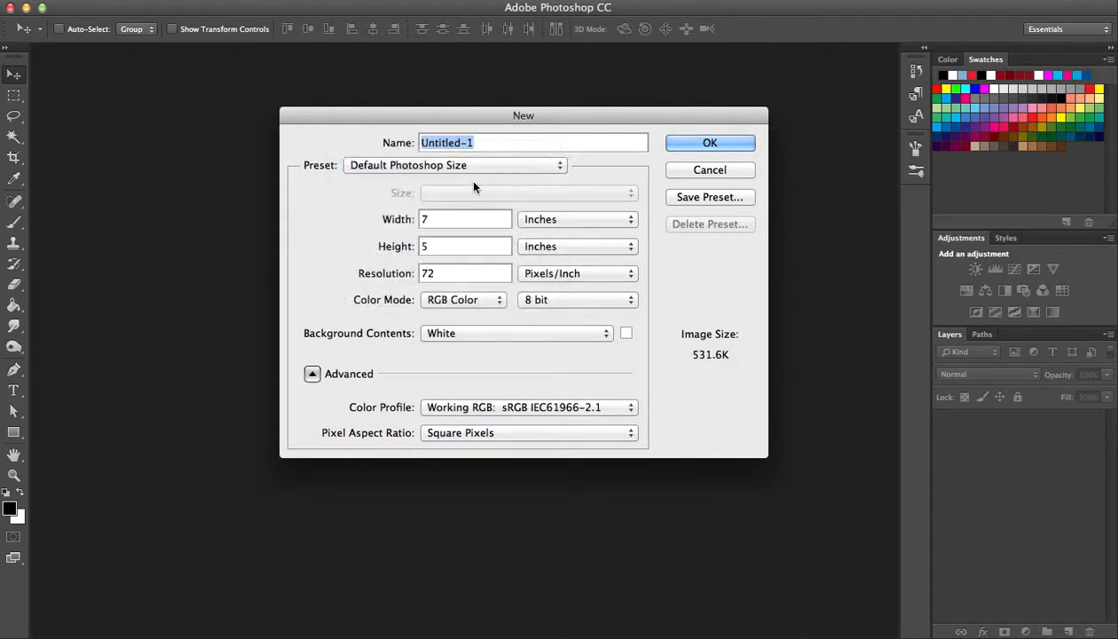
{"action": "double_click", "coordinate": [434, 274]}
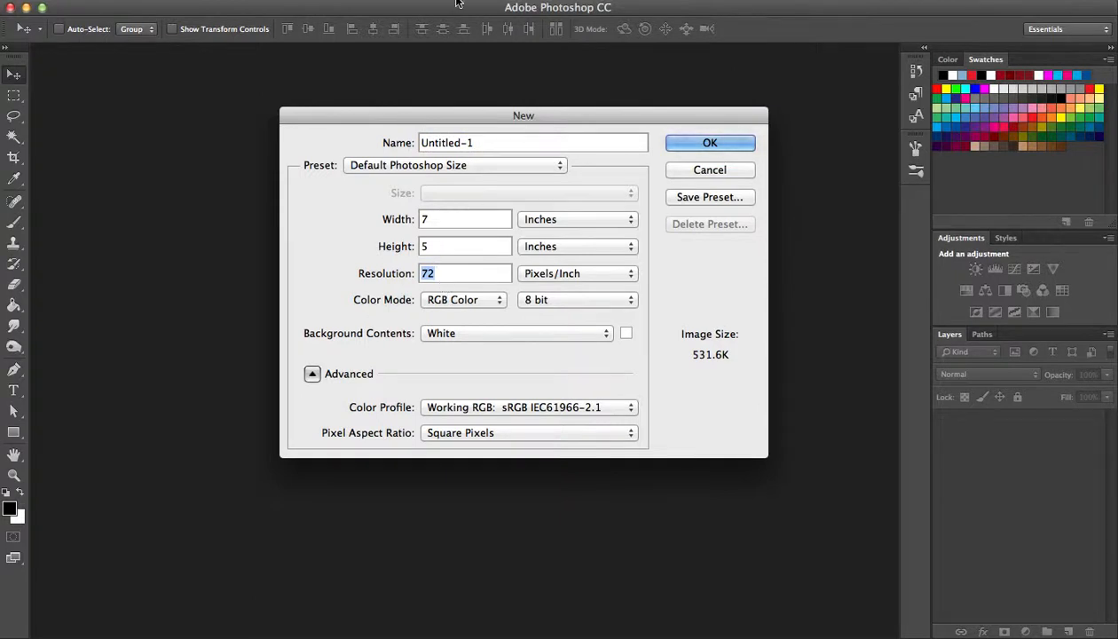
{"action": "type", "text": "300"}
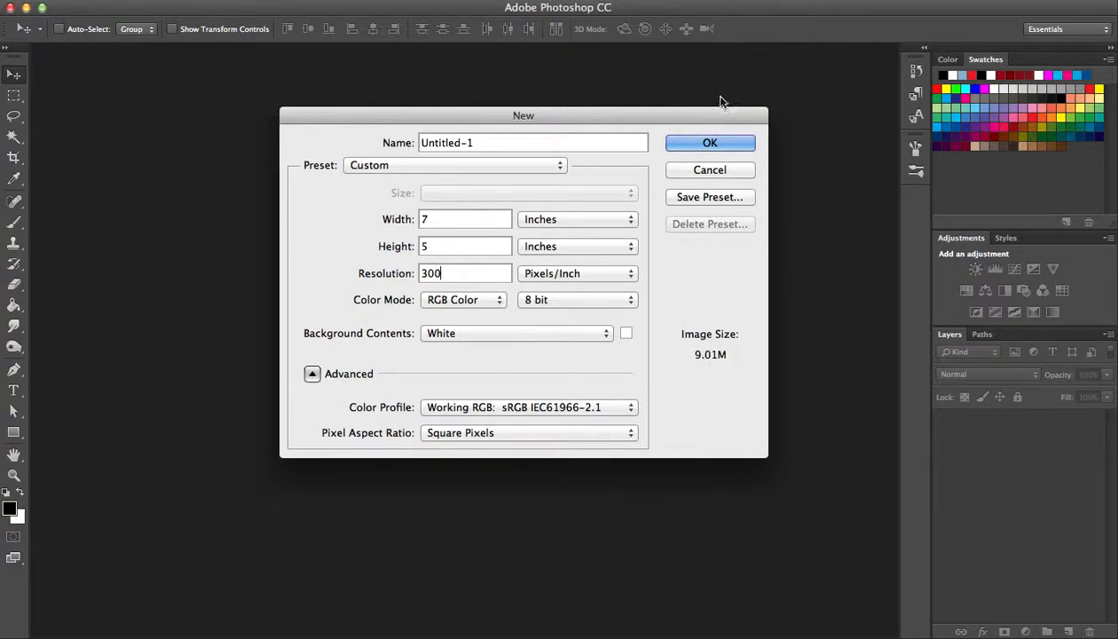
{"action": "left_click", "coordinate": [686, 144]}
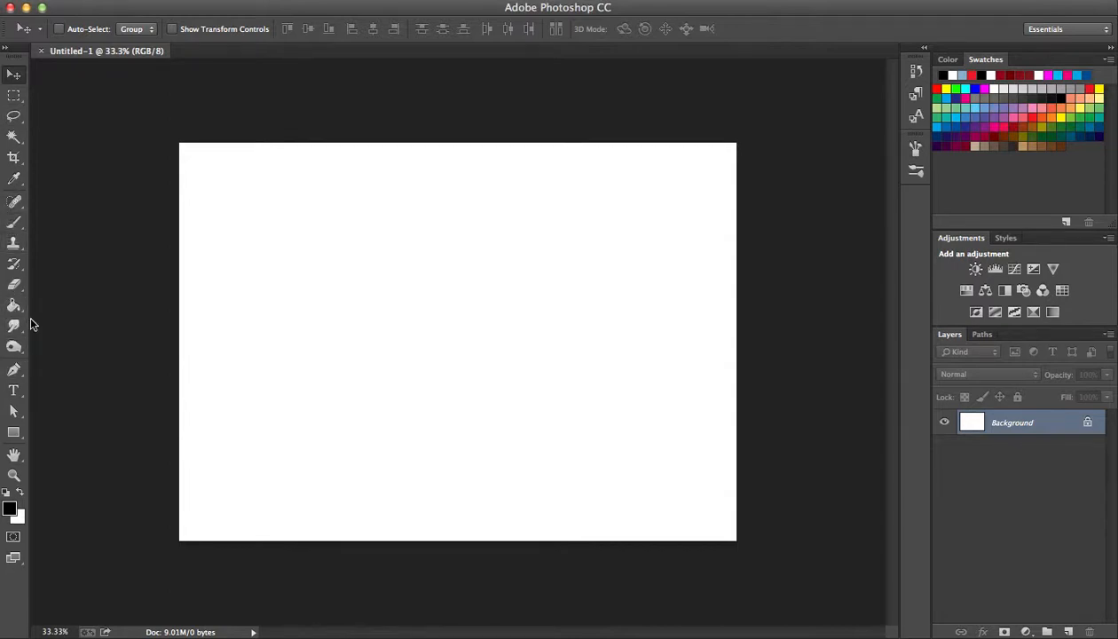
Draw a small closed triangular path with the Pen tool in the upper-left part of the canvas.
{"action": "key", "text": "p"}
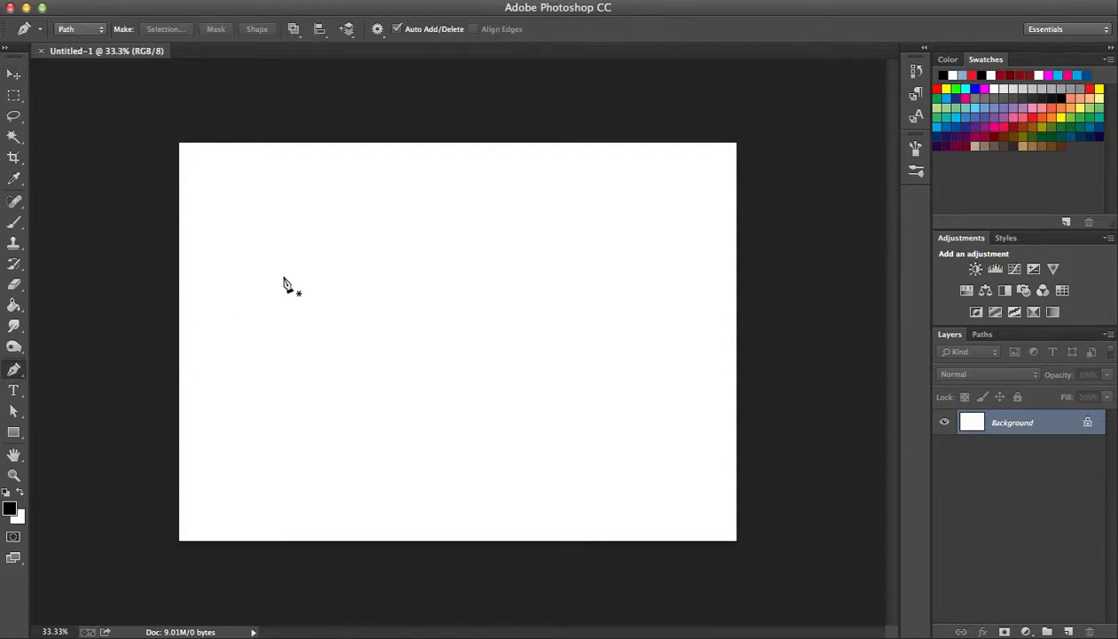
{"action": "left_click", "coordinate": [293, 285]}
{"action": "left_click", "coordinate": [319, 318]}
{"action": "left_click", "coordinate": [359, 287]}
{"action": "left_click", "coordinate": [294, 285]}
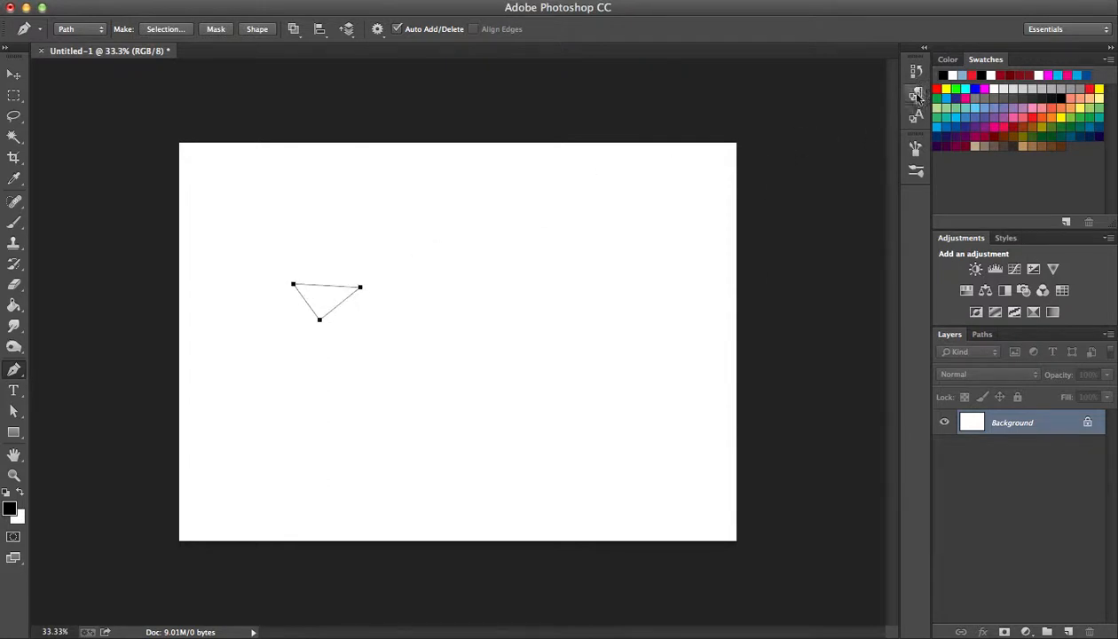
Step back through the history to the New state to discard the triangle path.
{"action": "left_click", "coordinate": [917, 73]}
{"action": "left_click", "coordinate": [835, 122]}
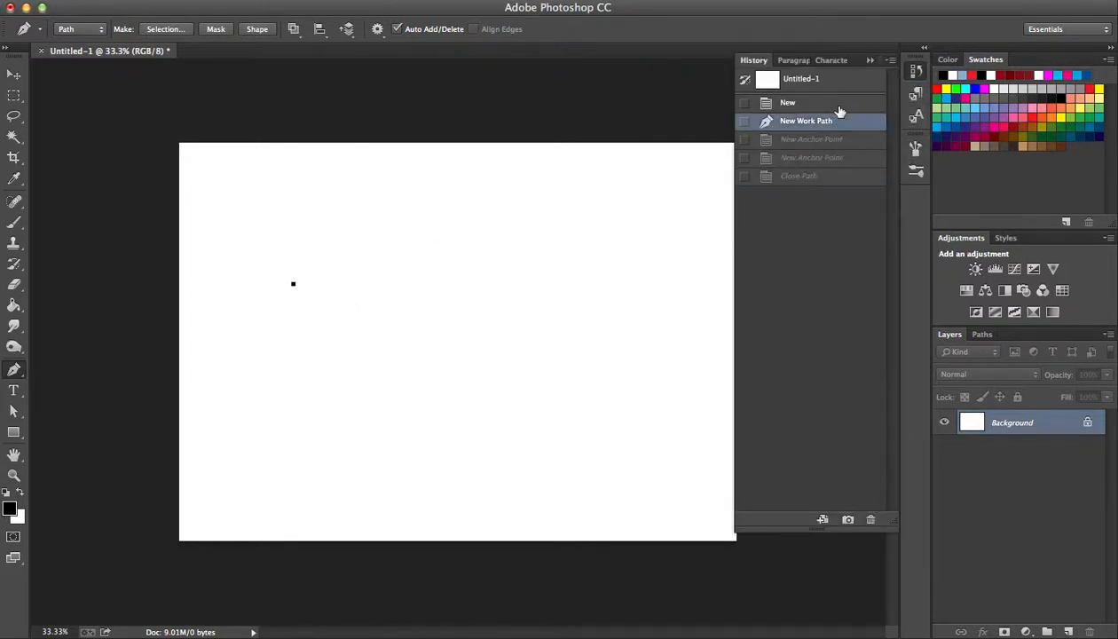
{"action": "left_click", "coordinate": [840, 102]}
{"action": "left_click", "coordinate": [870, 60]}
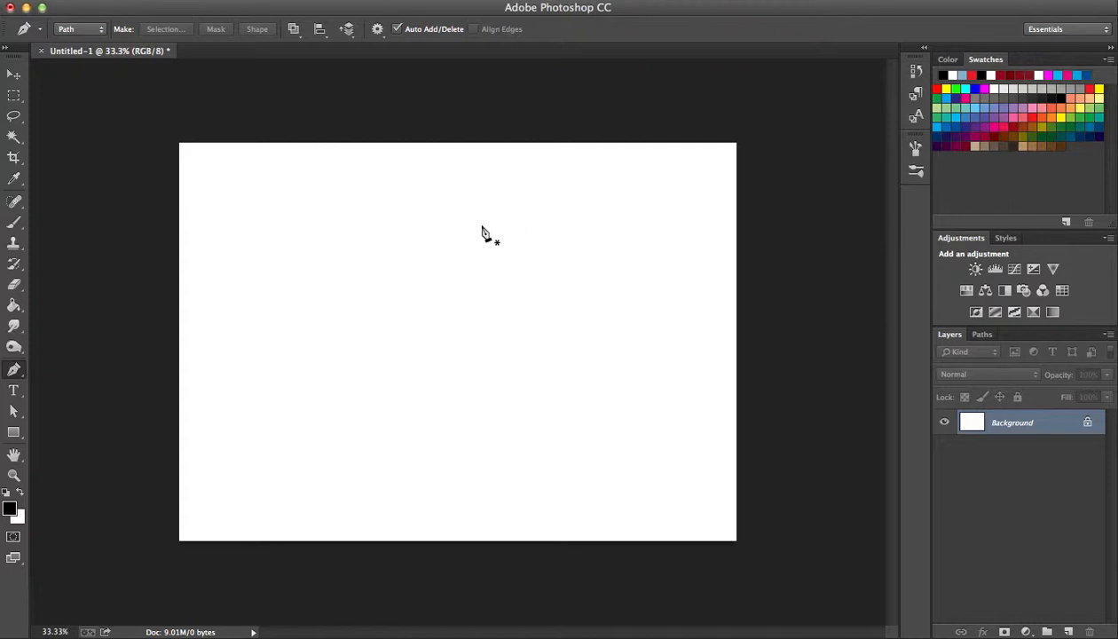
Draw a closed straight-sided triangle with a vertical left edge using the Pen tool, undoing the misplaced and curved anchor points.
{"action": "left_click", "coordinate": [299, 333]}
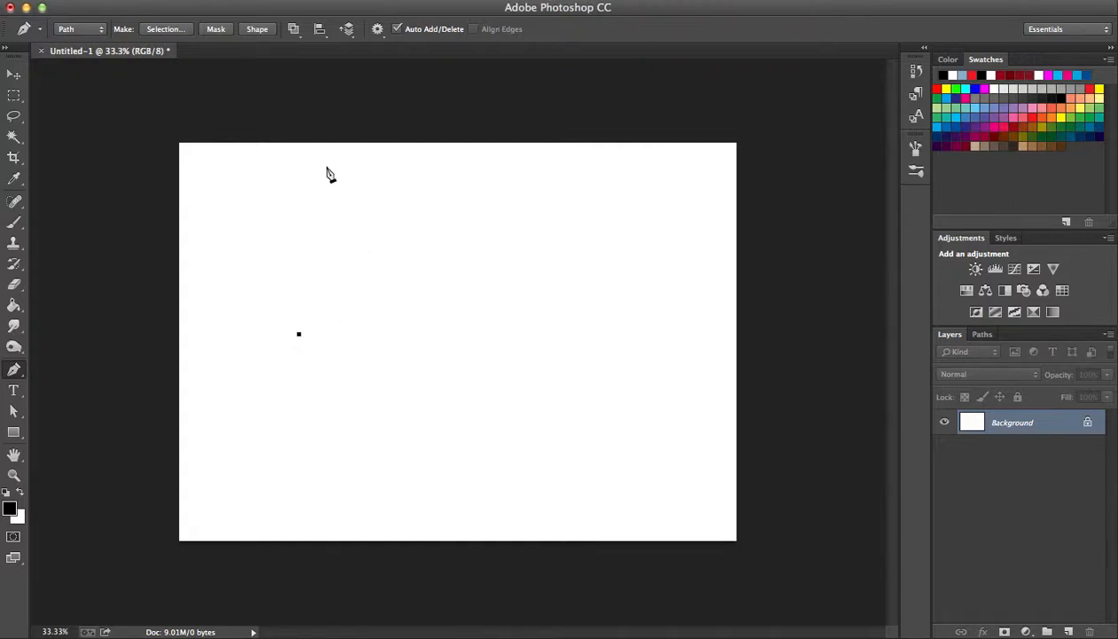
{"action": "left_click", "coordinate": [429, 334]}
{"action": "key", "text": "super+z"}
{"action": "left_click", "coordinate": [299, 243]}
{"action": "left_click_drag", "start_coordinate": [375, 317], "coordinate": [380, 312]}
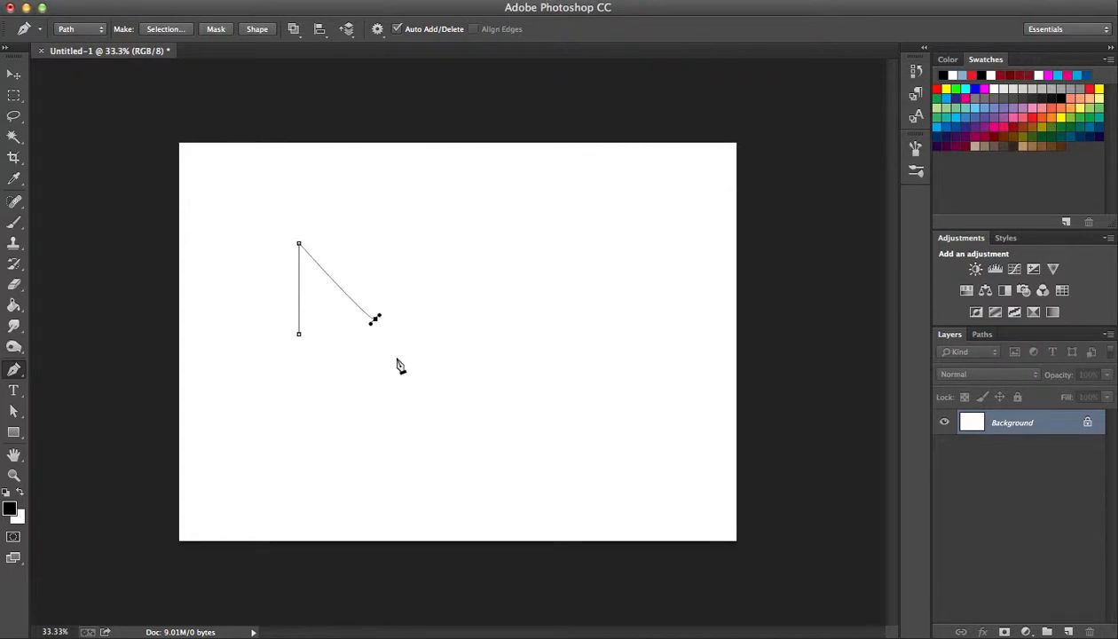
{"action": "key", "text": "super+z"}
{"action": "left_click", "coordinate": [369, 313]}
{"action": "left_click", "coordinate": [300, 336]}
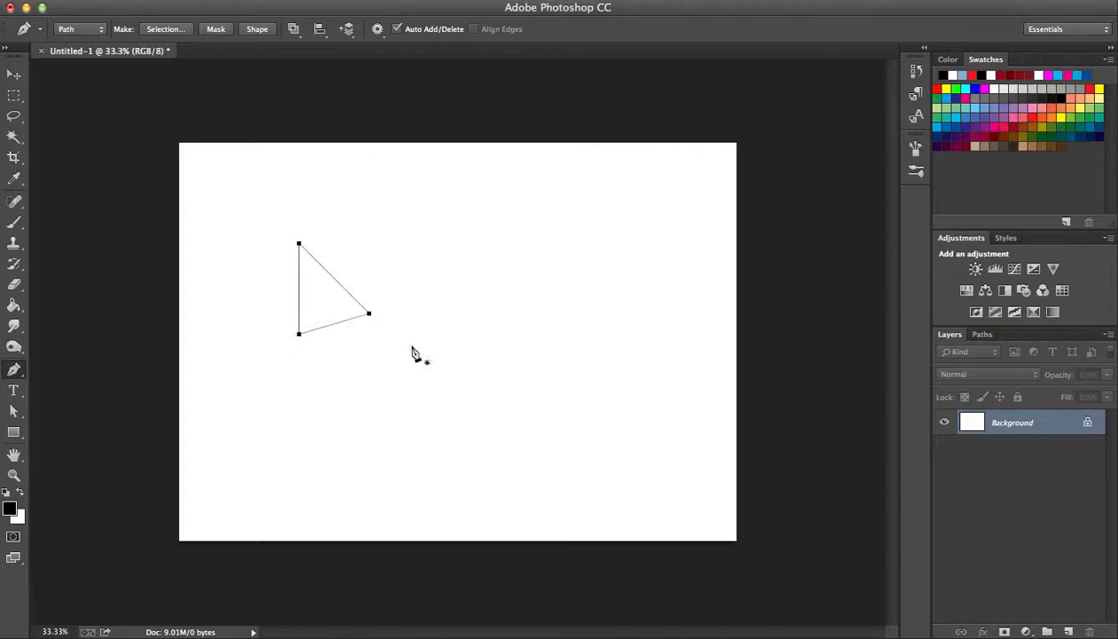
Revert the document to the New history state, removing the vertical-edged triangle.
{"action": "left_click", "coordinate": [914, 73]}
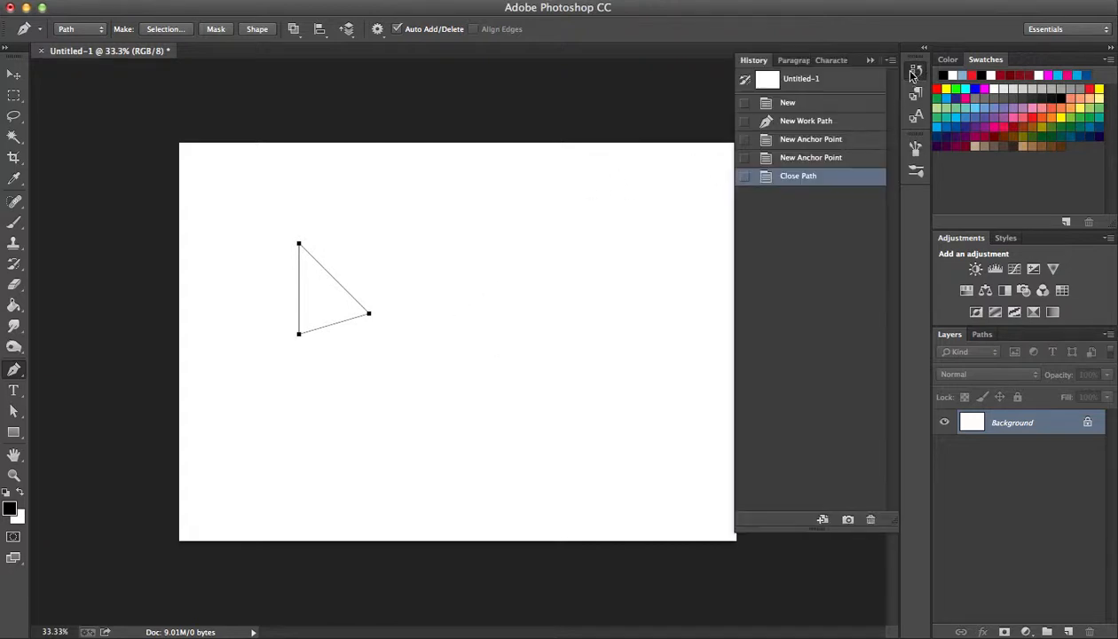
{"action": "left_click", "coordinate": [817, 103]}
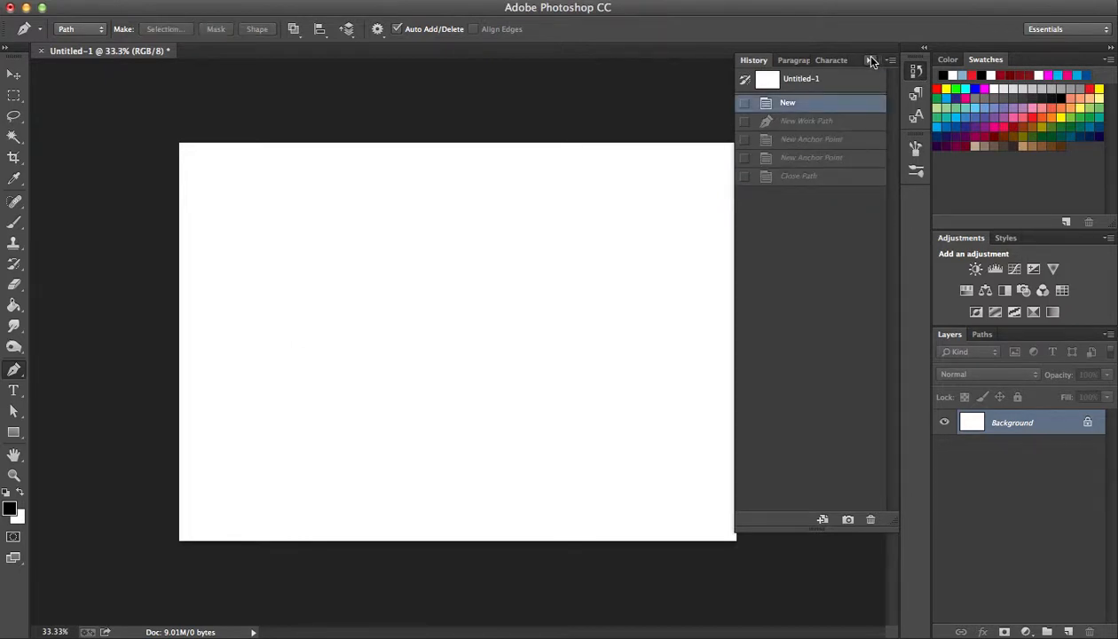
{"action": "left_click", "coordinate": [870, 60]}
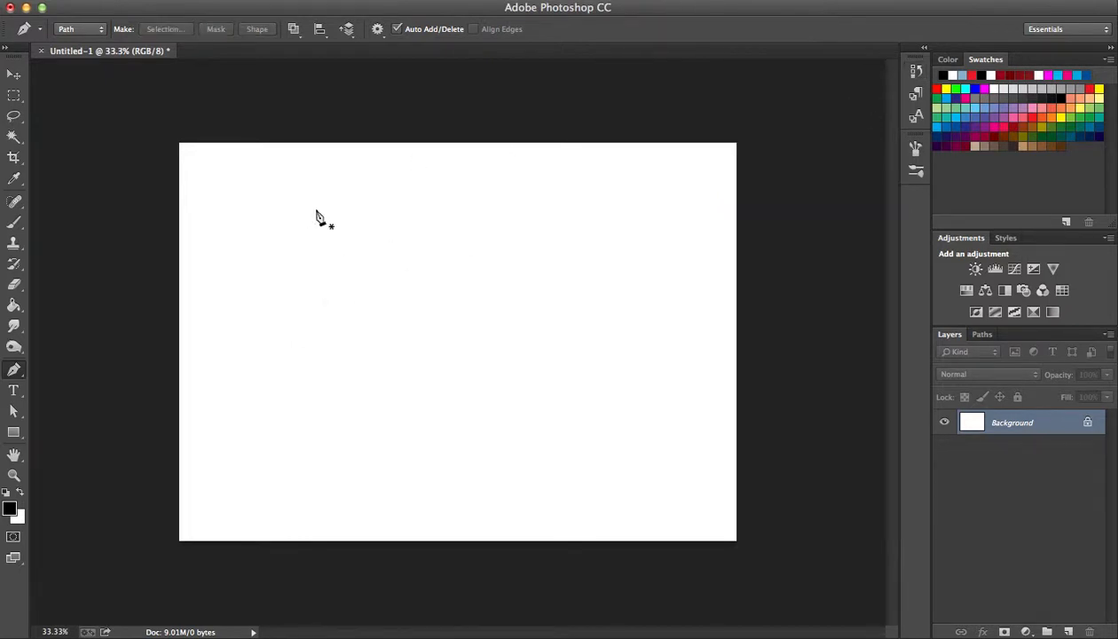
Start a path with a corner point left of the canvas centre and a smooth anchor level with it, arching the segment upward.
{"action": "left_click", "coordinate": [288, 346]}
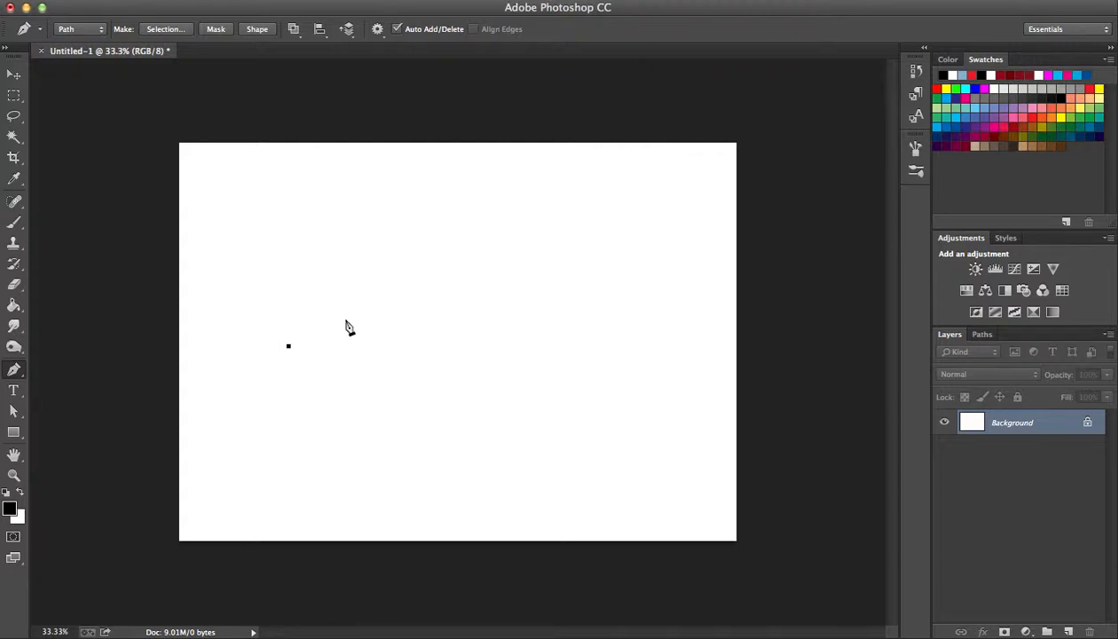
{"action": "left_click", "coordinate": [390, 346]}
{"action": "left_click_drag", "start_coordinate": [391, 348], "coordinate": [377, 425]}
Try adding a third anchor point and redirecting the smooth anchor's outgoing handle, undoing the trial changes.
{"action": "left_click", "coordinate": [287, 361]}
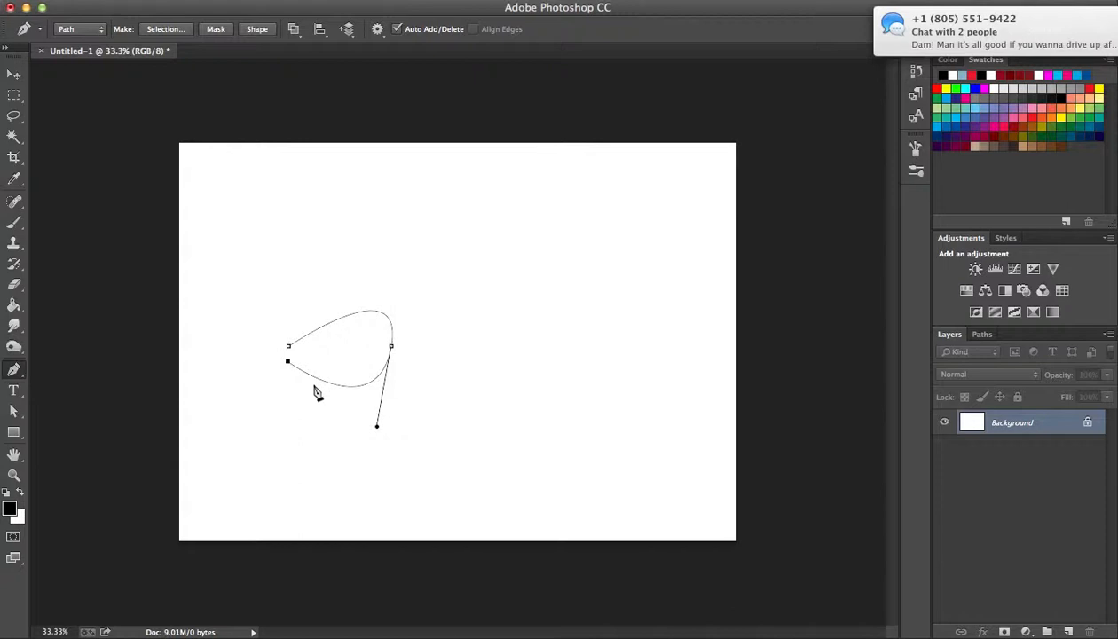
{"action": "key", "text": "super+z"}
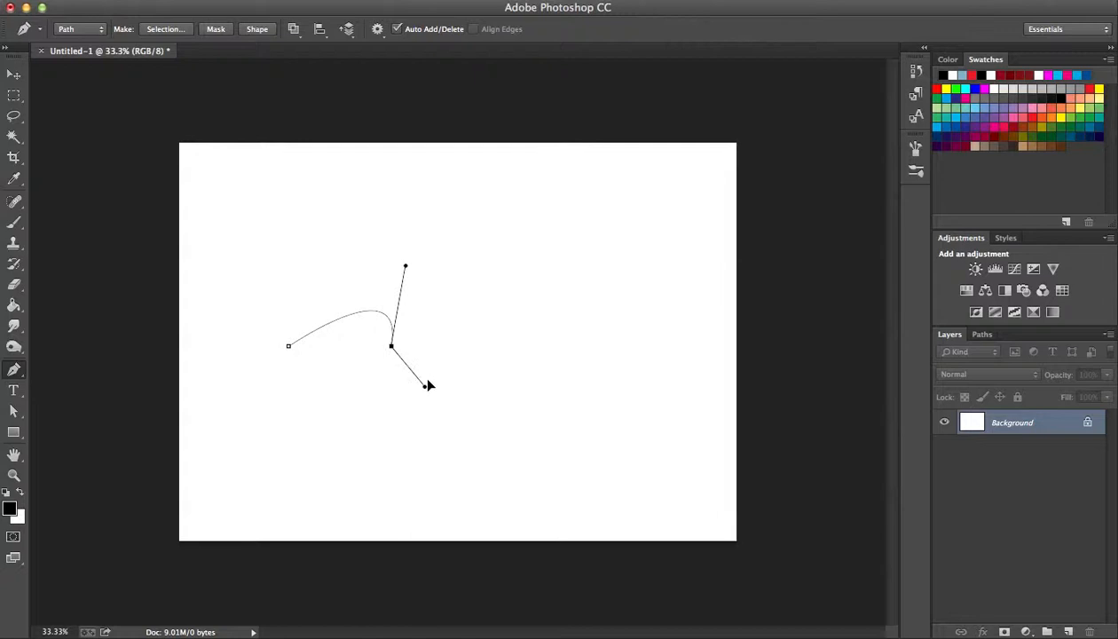
{"action": "left_click_drag", "start_coordinate": [353, 379], "coordinate": [390, 356]}
{"action": "mouse_move", "coordinate": [346, 377]}
{"action": "left_mouse_down"}
{"action": "mouse_move", "coordinate": [330, 381]}
{"action": "mouse_move", "coordinate": [366, 375]}
{"action": "left_mouse_up"}
{"action": "key", "text": "super+z"}
{"action": "key", "text": "super+z"}
{"action": "key", "text": "super+z"}
{"action": "key", "text": "super+z"}
{"action": "key", "text": "super+z"}
{"action": "left_click_drag", "start_coordinate": [337, 360], "coordinate": [288, 326]}
{"action": "key", "text": "super+z"}
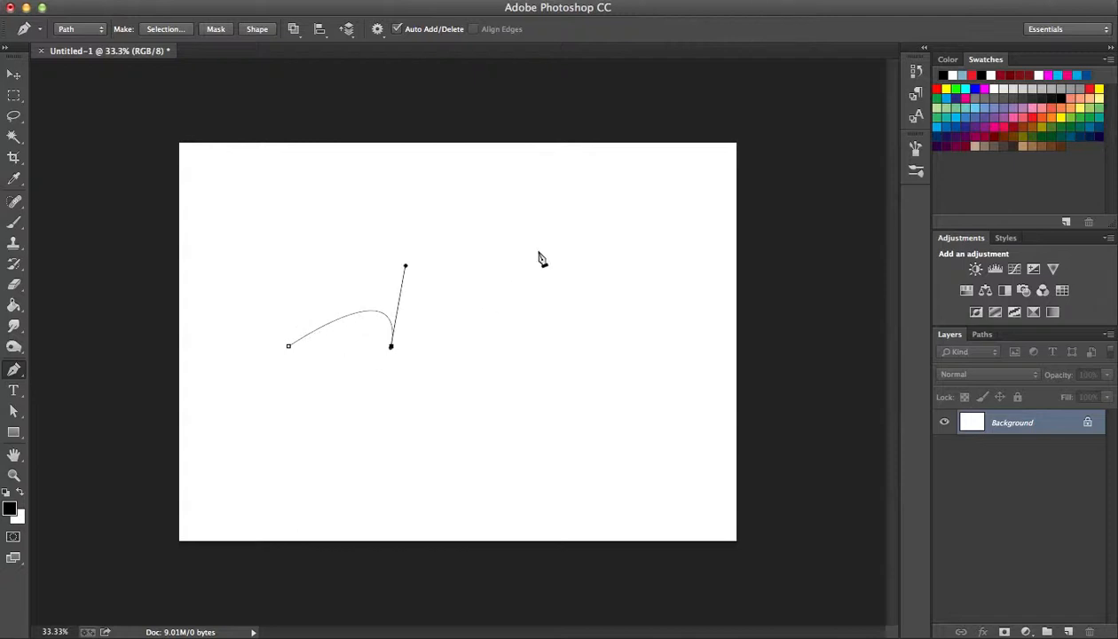
Restore the history state New Anchor Point so the second anchor has both direction handles again.
{"action": "left_click", "coordinate": [916, 71]}
{"action": "left_click", "coordinate": [817, 142]}
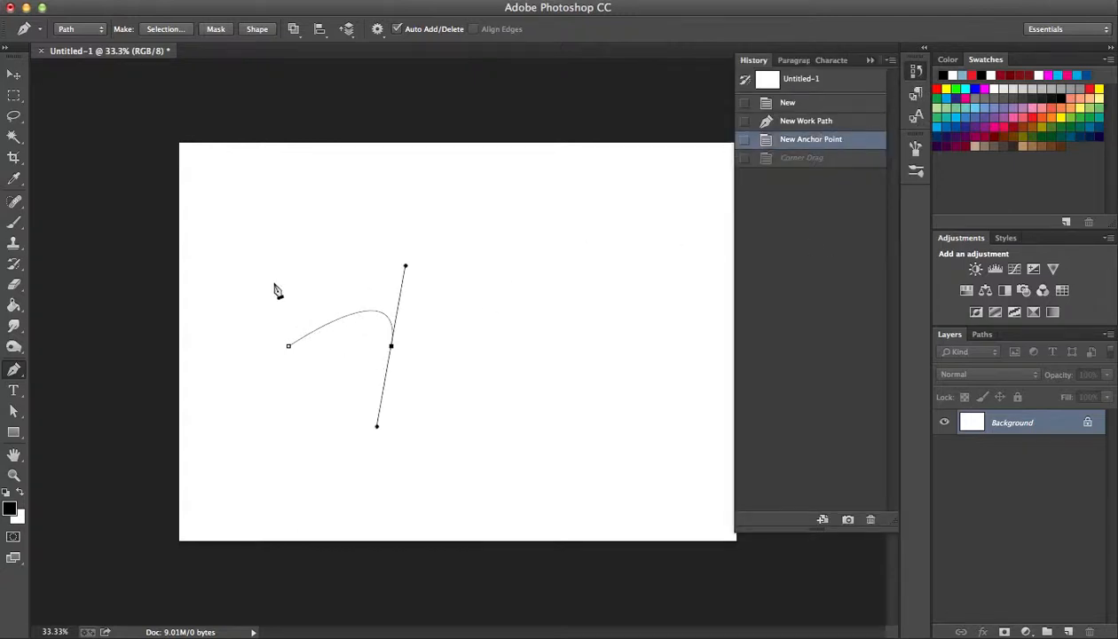
{"action": "left_click", "coordinate": [873, 60]}
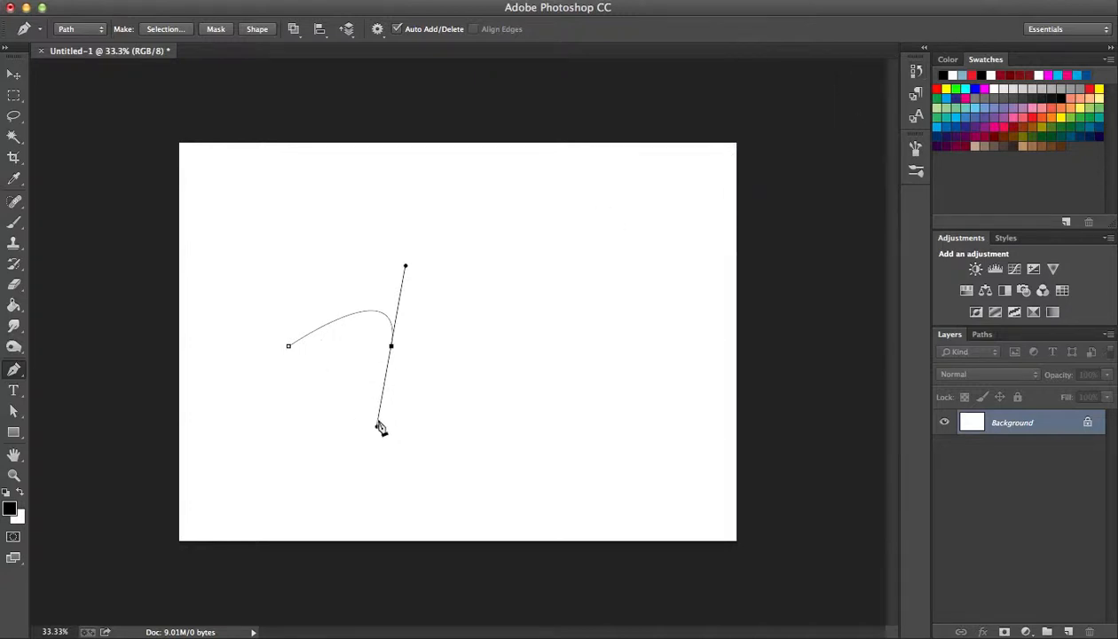
Remove the second anchor's outgoing handle and add a smooth third anchor below the first segment with long direction handles.
{"action": "left_click", "coordinate": [392, 346]}
{"action": "left_click", "coordinate": [307, 390]}
{"action": "key", "text": "super+z"}
{"action": "left_click", "coordinate": [323, 381]}
{"action": "left_click_drag", "start_coordinate": [324, 385], "coordinate": [98, 330]}
Undo the curved closing segment, remove the third anchor's outgoing handle, and close the path with a straight segment.
{"action": "left_click", "coordinate": [288, 347]}
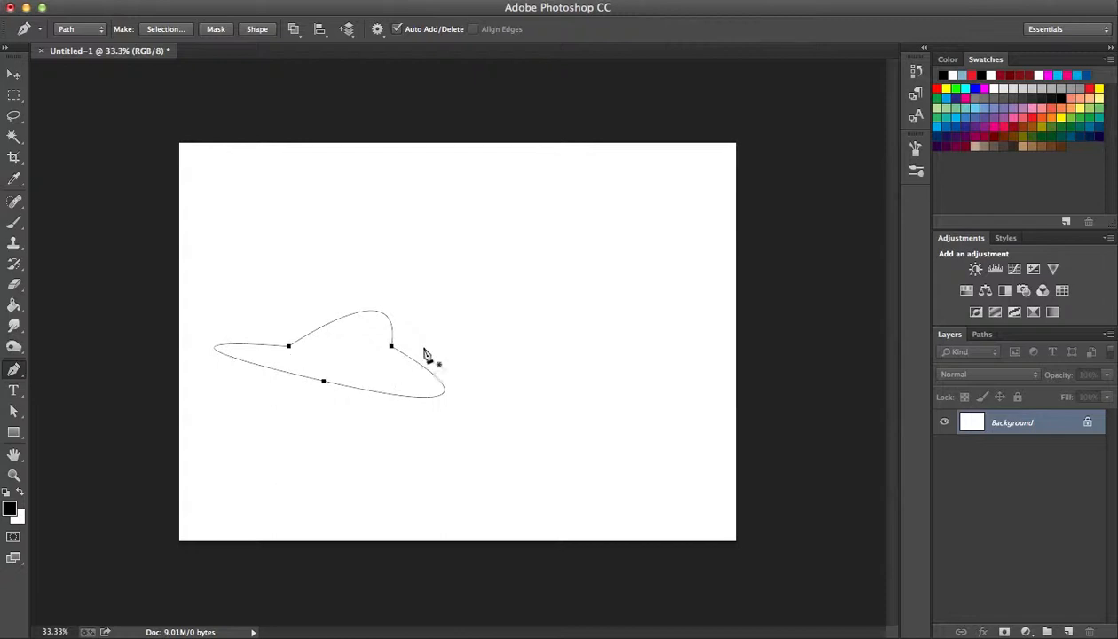
{"action": "left_click", "coordinate": [311, 377], "text": "ctrl"}
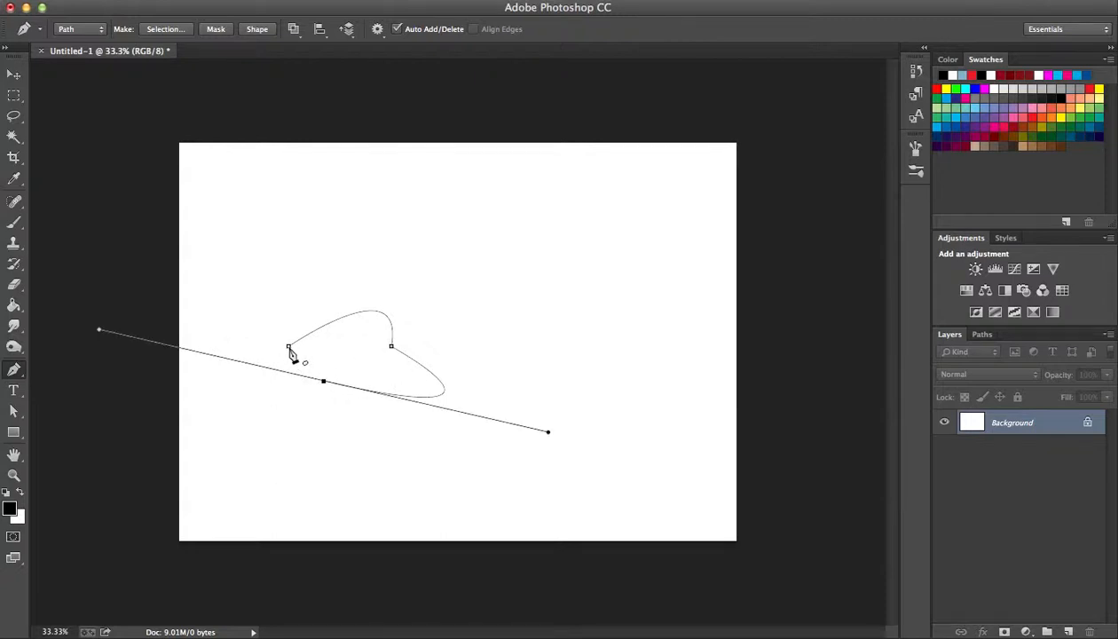
{"action": "left_click", "coordinate": [324, 381], "text": "alt"}
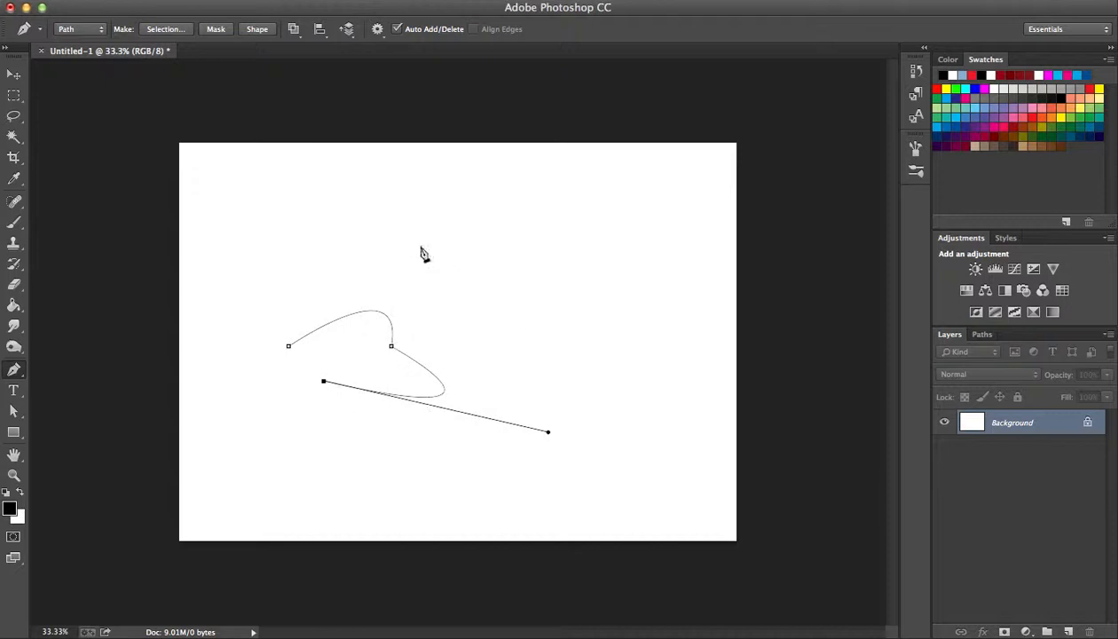
{"action": "left_click", "coordinate": [325, 382]}
{"action": "left_click", "coordinate": [325, 382]}
{"action": "left_click", "coordinate": [288, 347]}
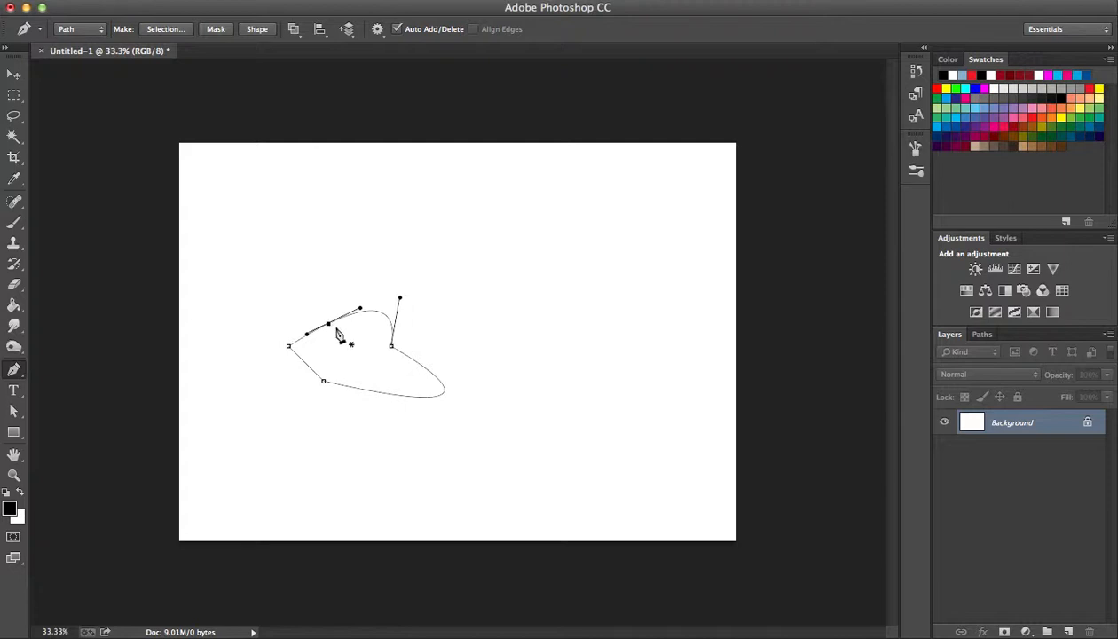
Pull new direction handles from the anchor point on the upper-left curve to reshape the arch.
{"action": "left_click", "coordinate": [328, 325], "text": "alt"}
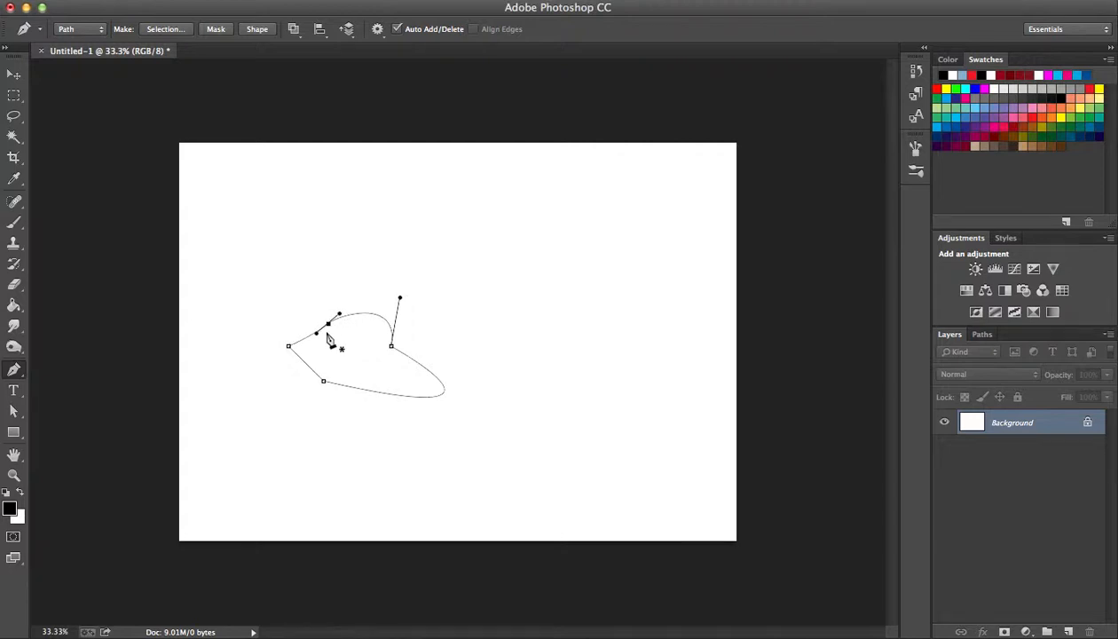
{"action": "left_click_drag", "start_coordinate": [330, 326], "coordinate": [353, 314]}
{"action": "key", "text": "a"}
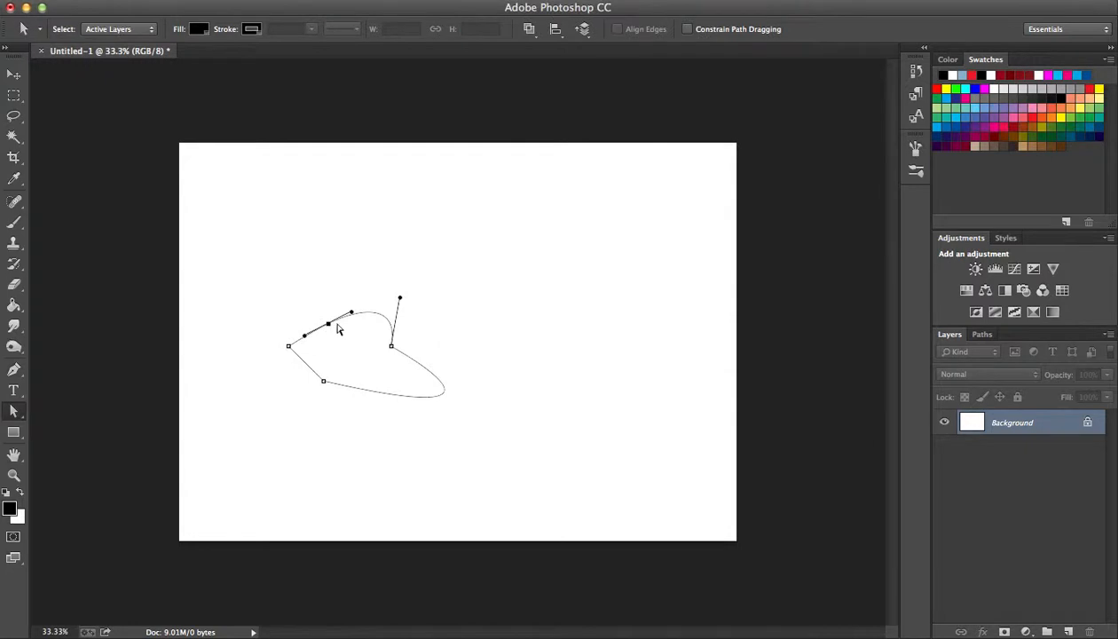
{"action": "key", "text": "p"}
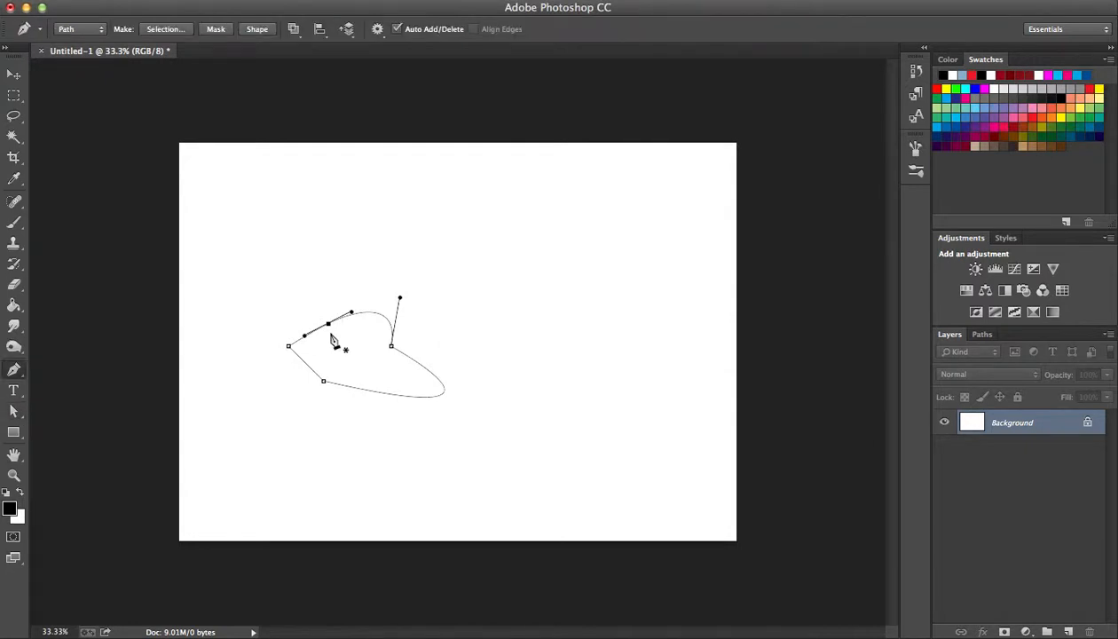
Move the anchor point on the upper-left curve up and to the left with the Direct Selection tool to make the arch fuller.
{"action": "key", "text": "a"}
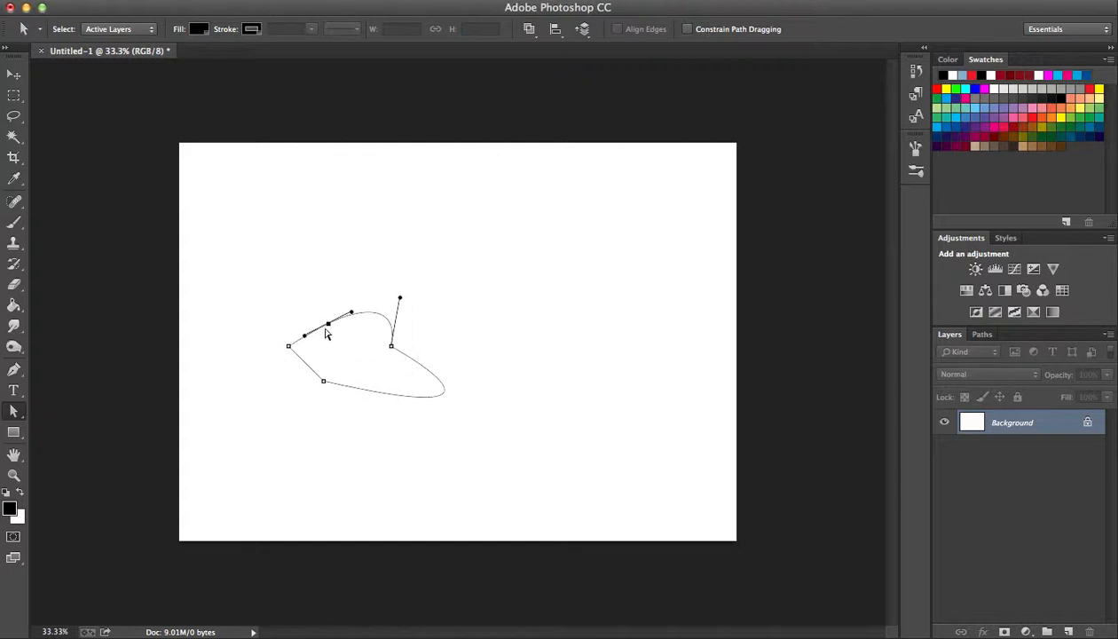
{"action": "left_click_drag", "start_coordinate": [328, 321], "coordinate": [323, 318]}
{"action": "left_click", "coordinate": [15, 410]}
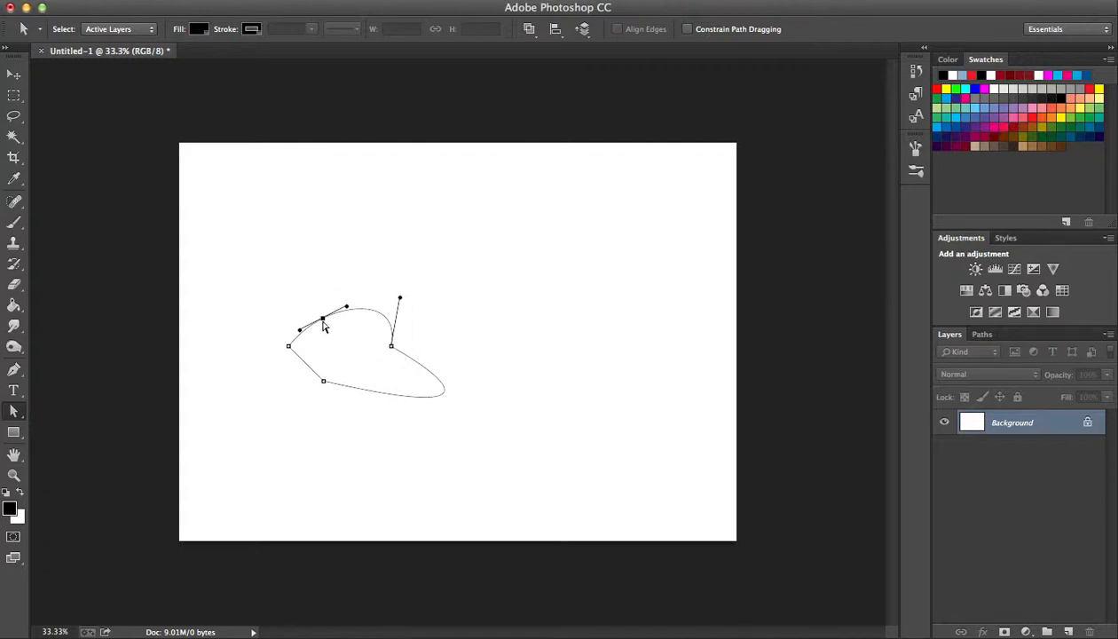
{"action": "left_click", "coordinate": [392, 347]}
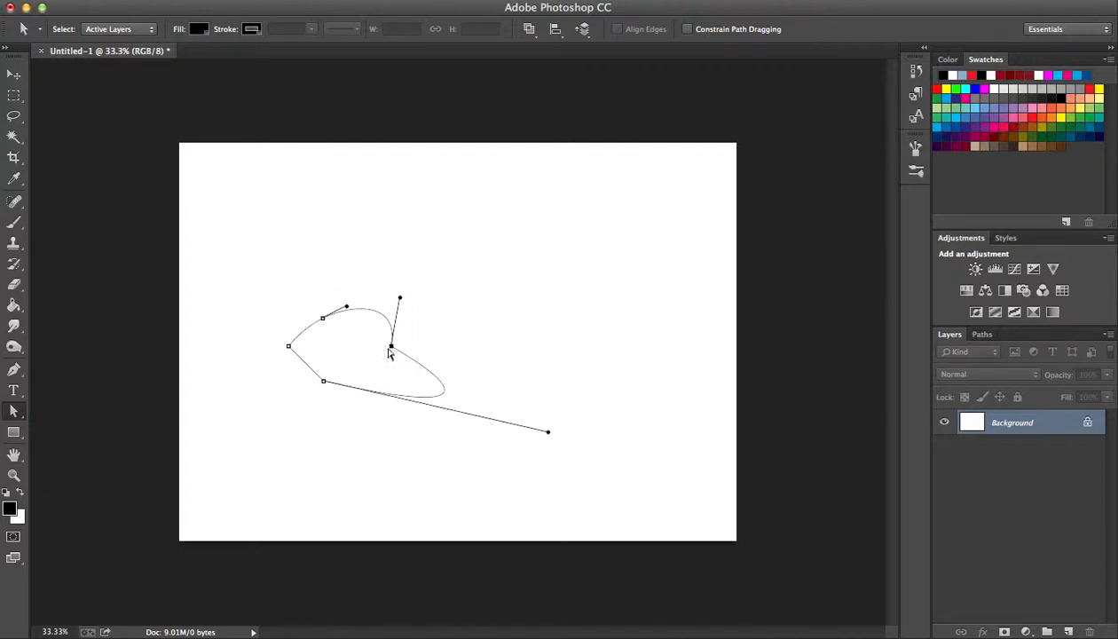
{"action": "left_click", "coordinate": [324, 319]}
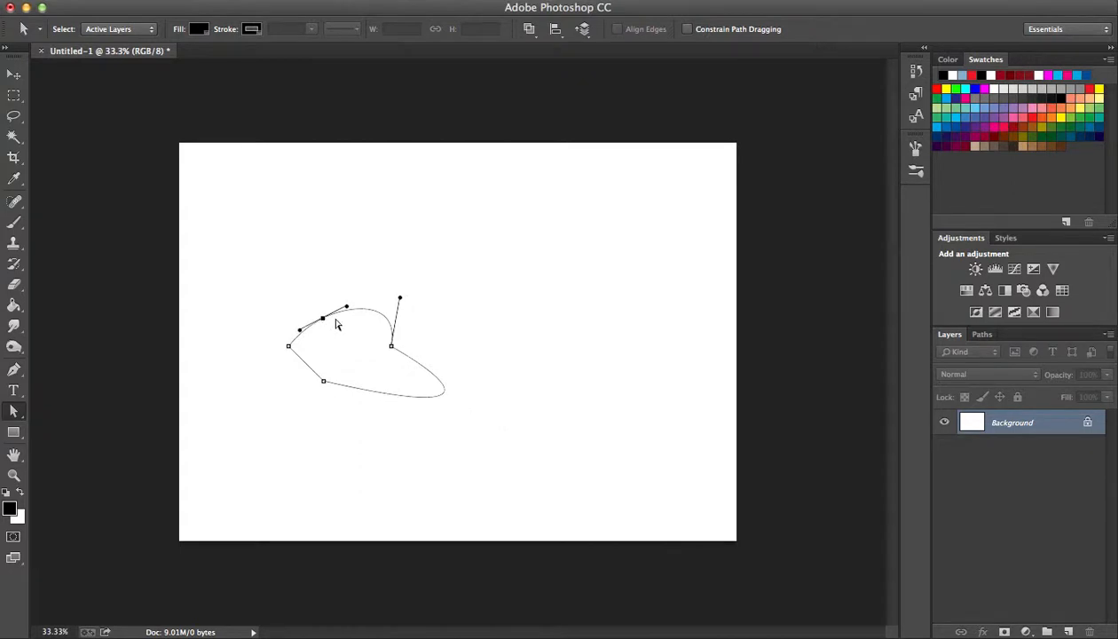
{"action": "mouse_move", "coordinate": [324, 324]}
{"action": "left_mouse_down"}
{"action": "mouse_move", "coordinate": [332, 307]}
{"action": "mouse_move", "coordinate": [314, 272]}
{"action": "mouse_move", "coordinate": [290, 282]}
{"action": "mouse_move", "coordinate": [312, 318]}
{"action": "mouse_move", "coordinate": [321, 312]}
{"action": "left_mouse_up"}
{"action": "key", "text": "p"}
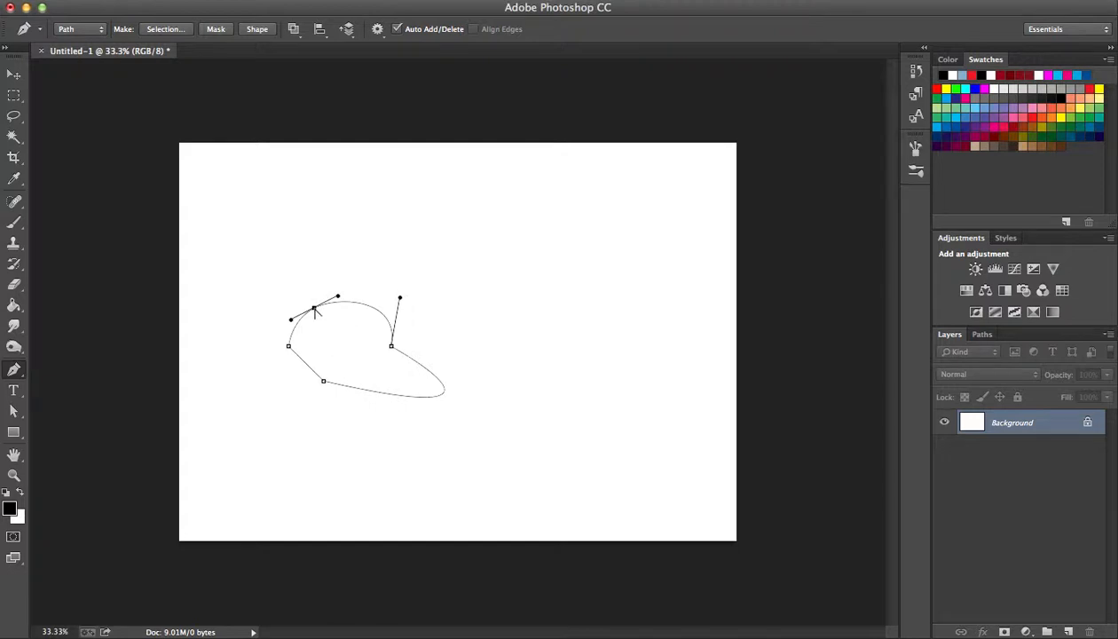
Pull longer, nearly horizontal handles from the arch's upper-left anchor point, and shift the right anchor point and its upper handle with Direct Selection.
{"action": "left_click_drag", "start_coordinate": [314, 309], "coordinate": [360, 305]}
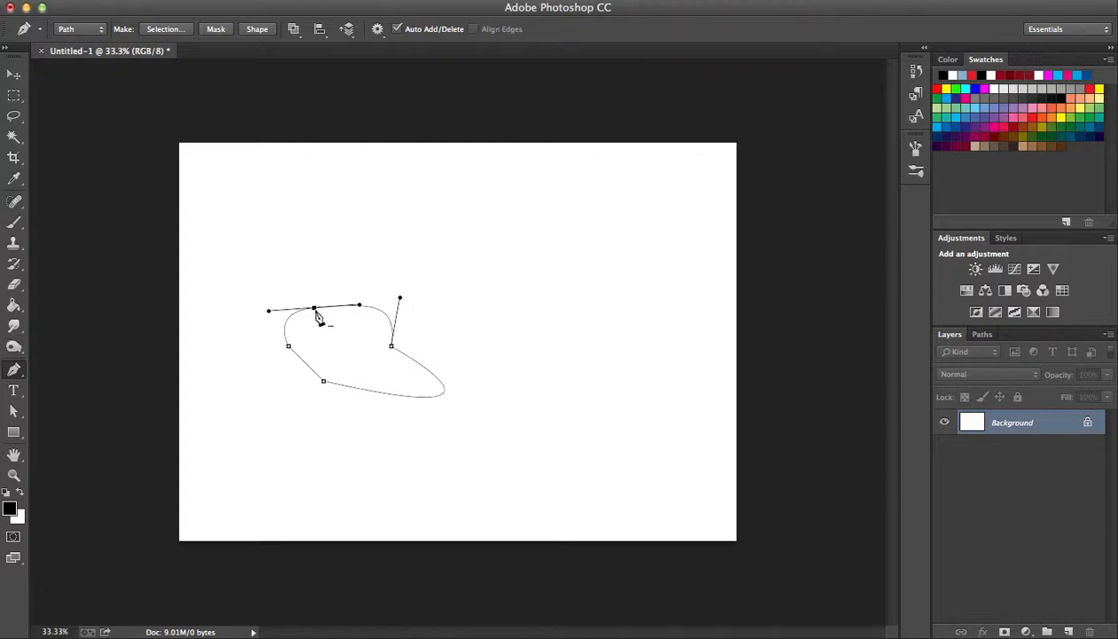
{"action": "key", "text": "a"}
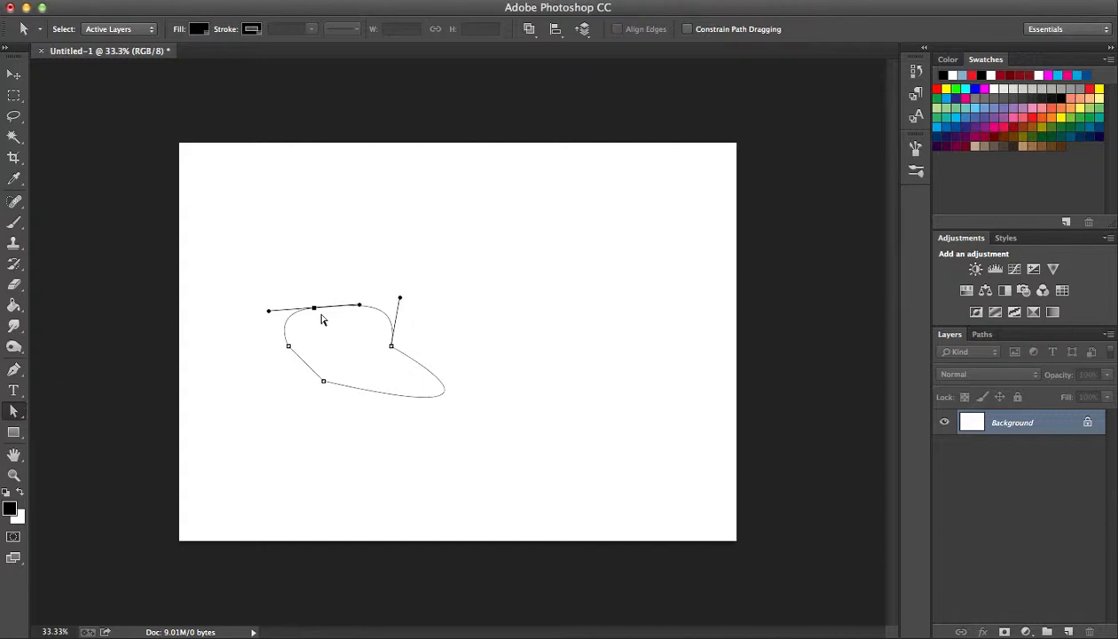
{"action": "left_click", "coordinate": [391, 346]}
{"action": "mouse_move", "coordinate": [395, 351]}
{"action": "left_mouse_down"}
{"action": "mouse_move", "coordinate": [444, 329]}
{"action": "mouse_move", "coordinate": [407, 347]}
{"action": "left_mouse_up"}
{"action": "mouse_move", "coordinate": [418, 297]}
{"action": "left_mouse_down"}
{"action": "mouse_move", "coordinate": [440, 317]}
{"action": "mouse_move", "coordinate": [432, 300]}
{"action": "mouse_move", "coordinate": [380, 304]}
{"action": "mouse_move", "coordinate": [382, 279]}
{"action": "mouse_move", "coordinate": [402, 286]}
{"action": "mouse_move", "coordinate": [400, 302]}
{"action": "left_mouse_up"}
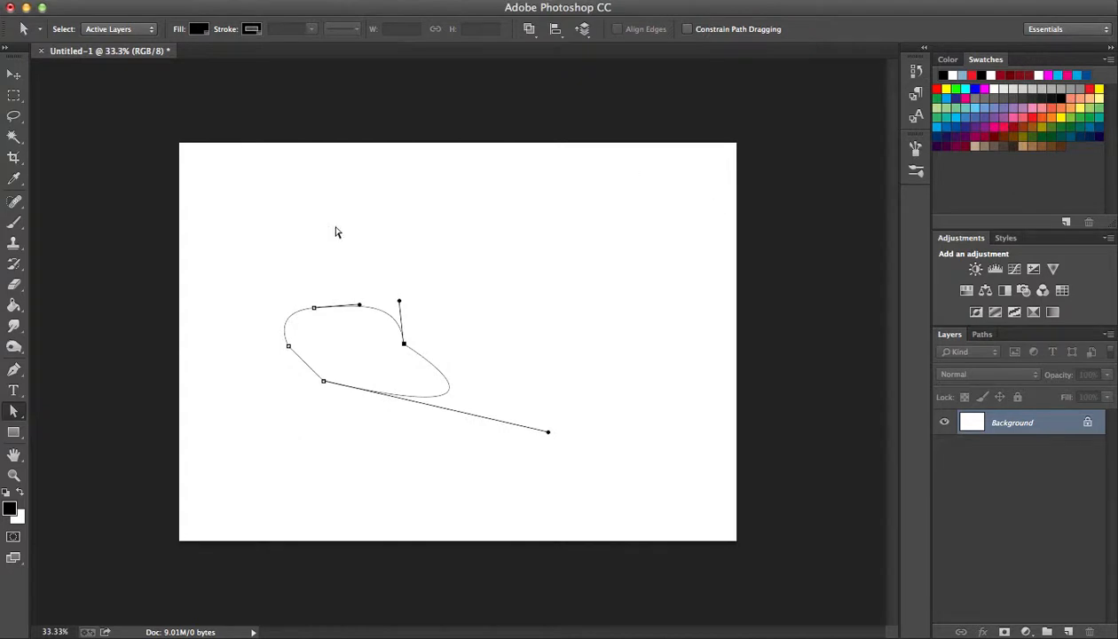
Try deleting the path's lowest anchor point with the Pen tool and undo the deletion.
{"action": "key", "text": "p"}
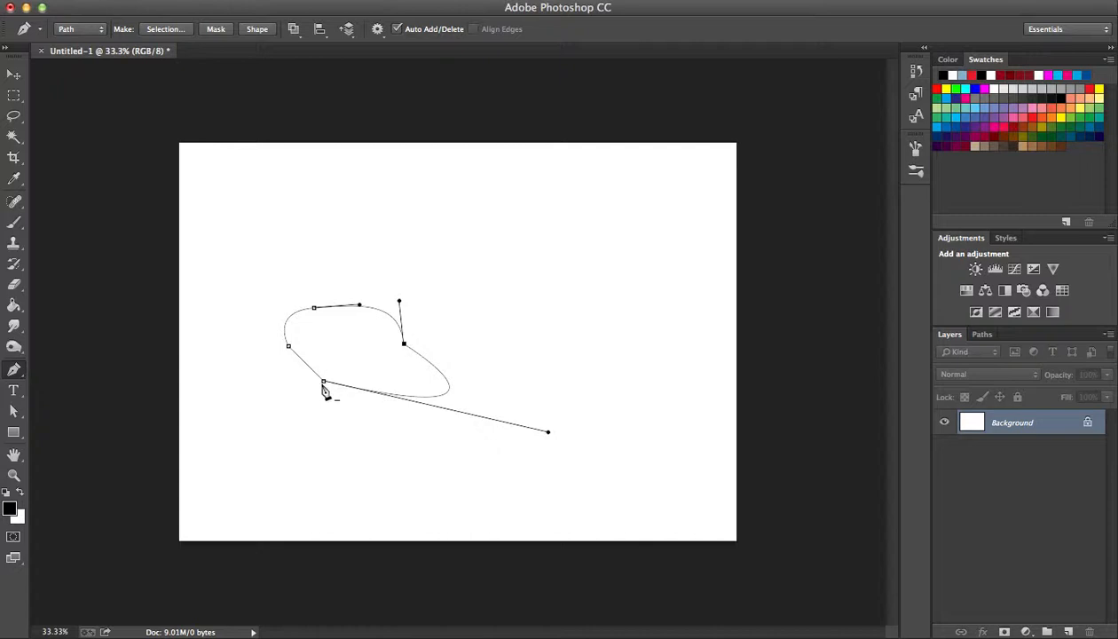
{"action": "left_click", "coordinate": [324, 382]}
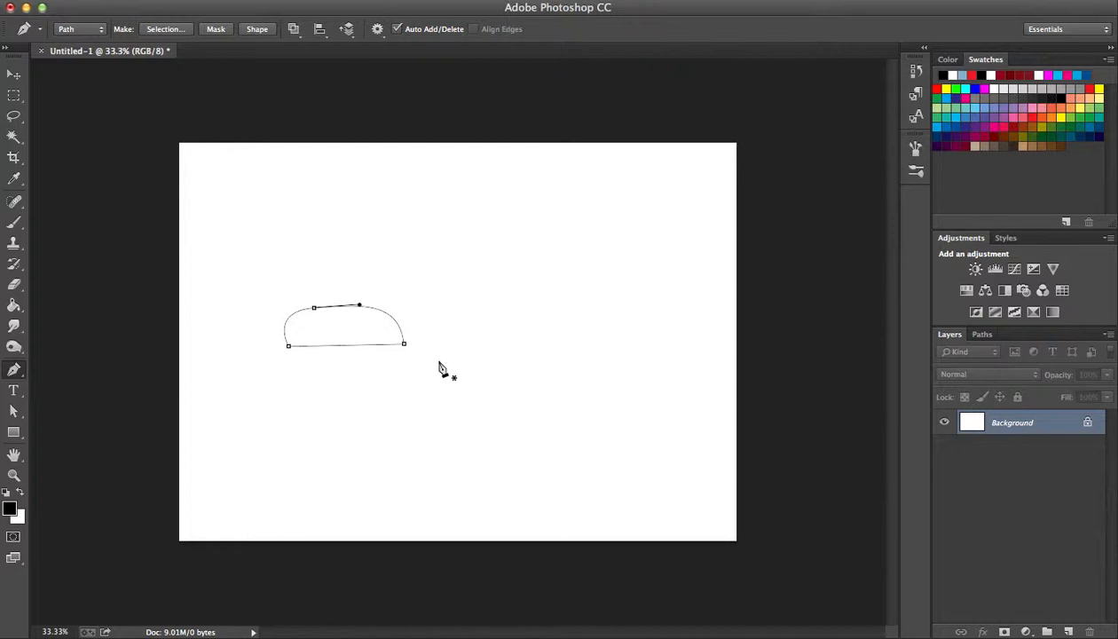
{"action": "key", "text": "super+z"}
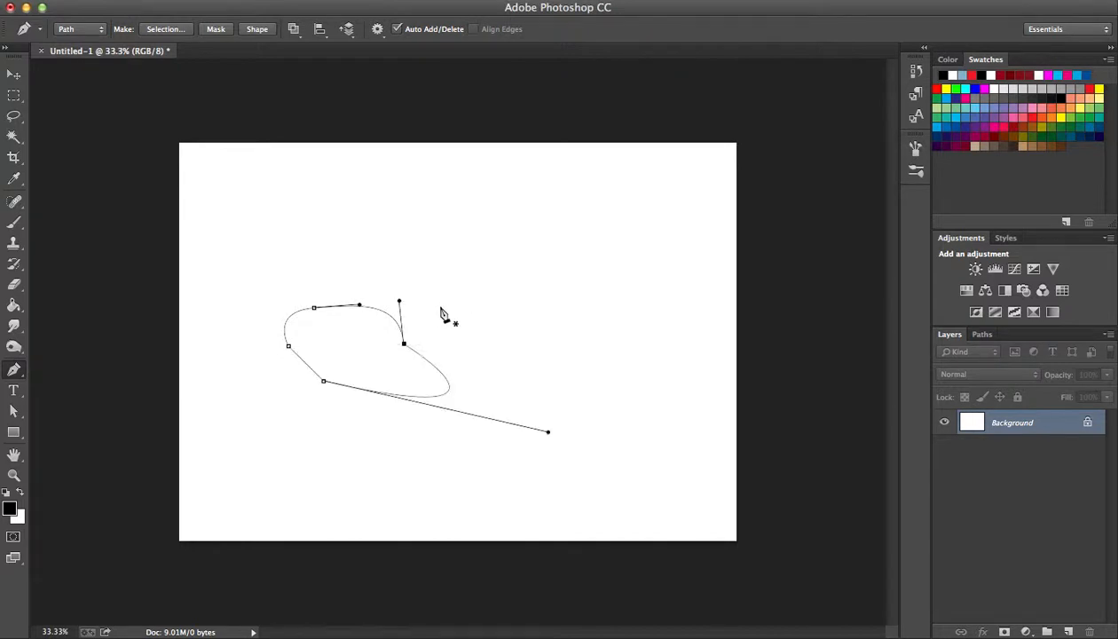
{"action": "left_click", "coordinate": [325, 384]}
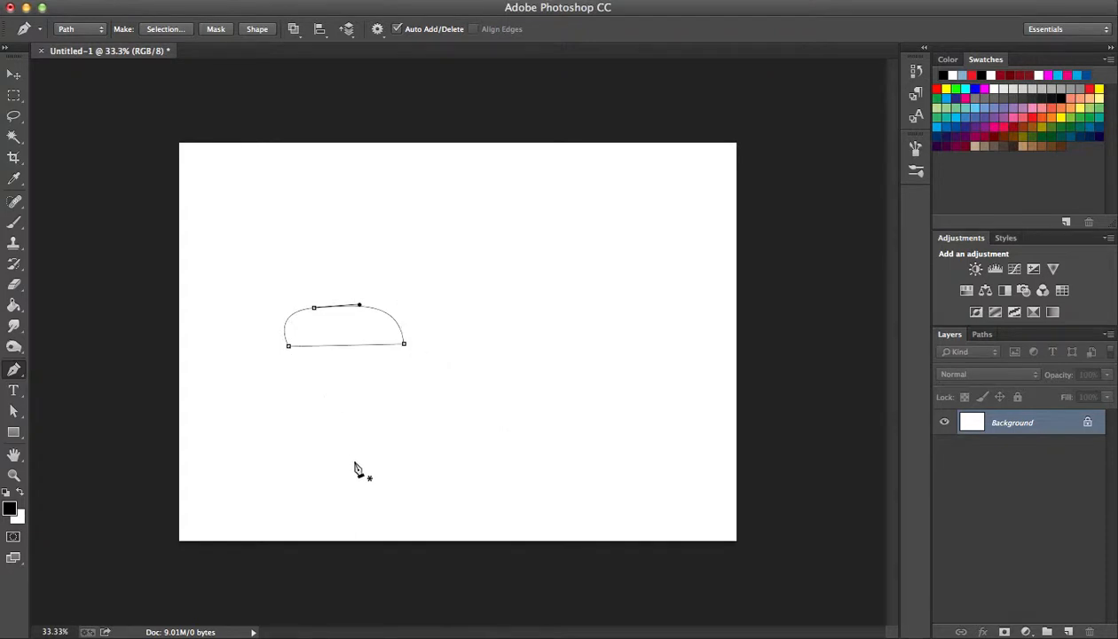
{"action": "key", "text": "super+z"}
{"action": "key", "text": "super+z"}
{"action": "key", "text": "super+z"}
{"action": "left_click", "coordinate": [325, 384]}
{"action": "key", "text": "super+z"}
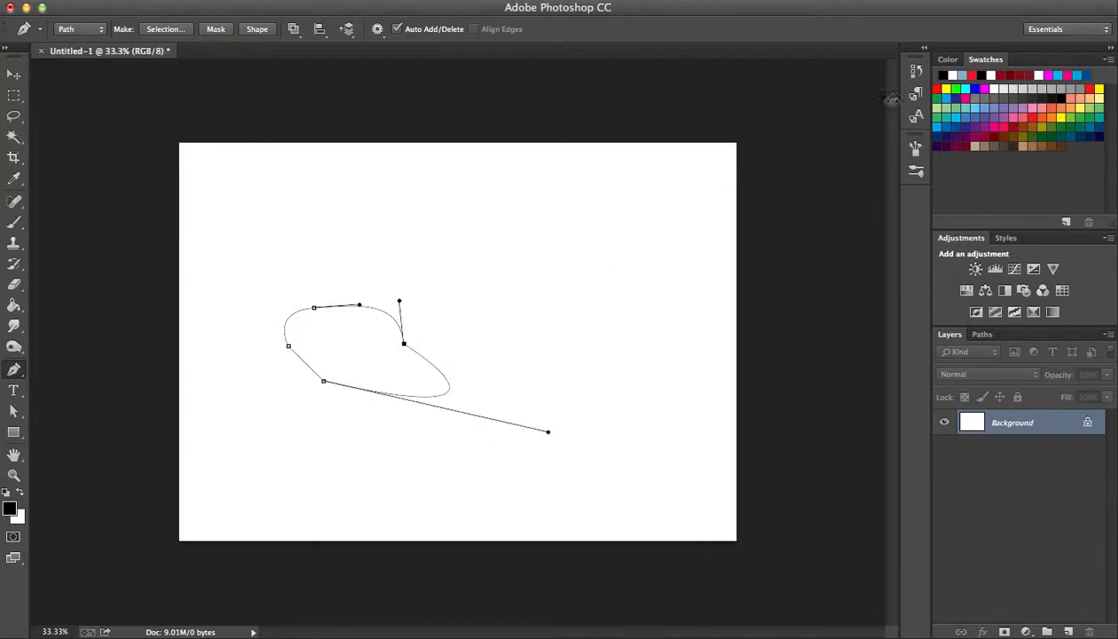
Revert the document to its New history state to clear the drawn path.
{"action": "left_click", "coordinate": [911, 75]}
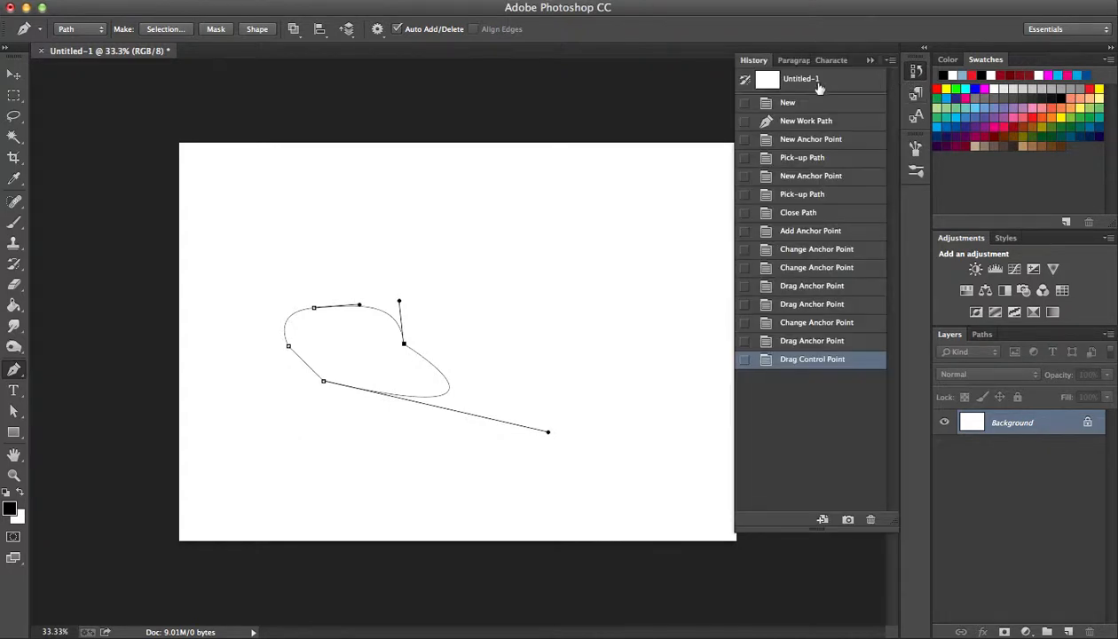
{"action": "left_click", "coordinate": [812, 105]}
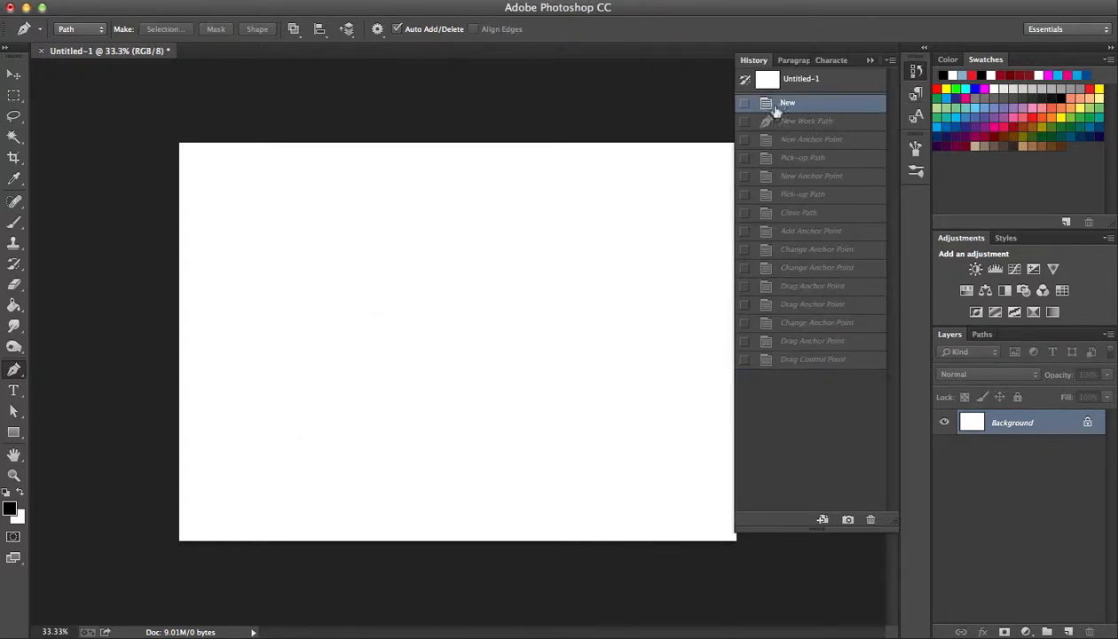
{"action": "left_click", "coordinate": [870, 61]}
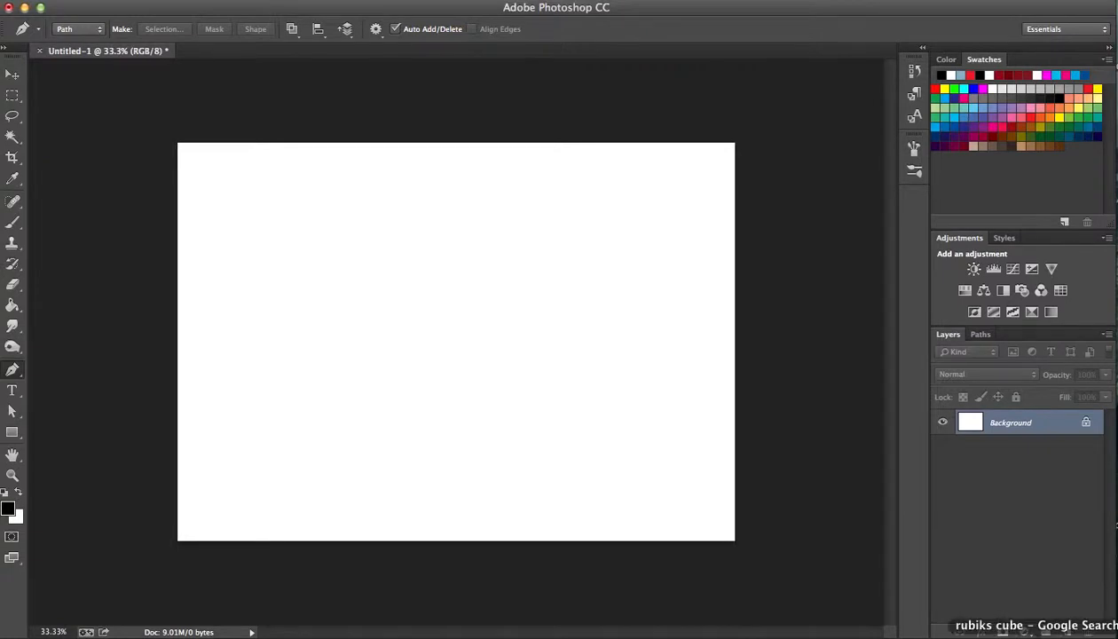
Switch to the browser's rubiks cube image results and open the ThinkGeek Rubik's Cube picture as a full image.
{"action": "left_click", "coordinate": [1037, 635]}
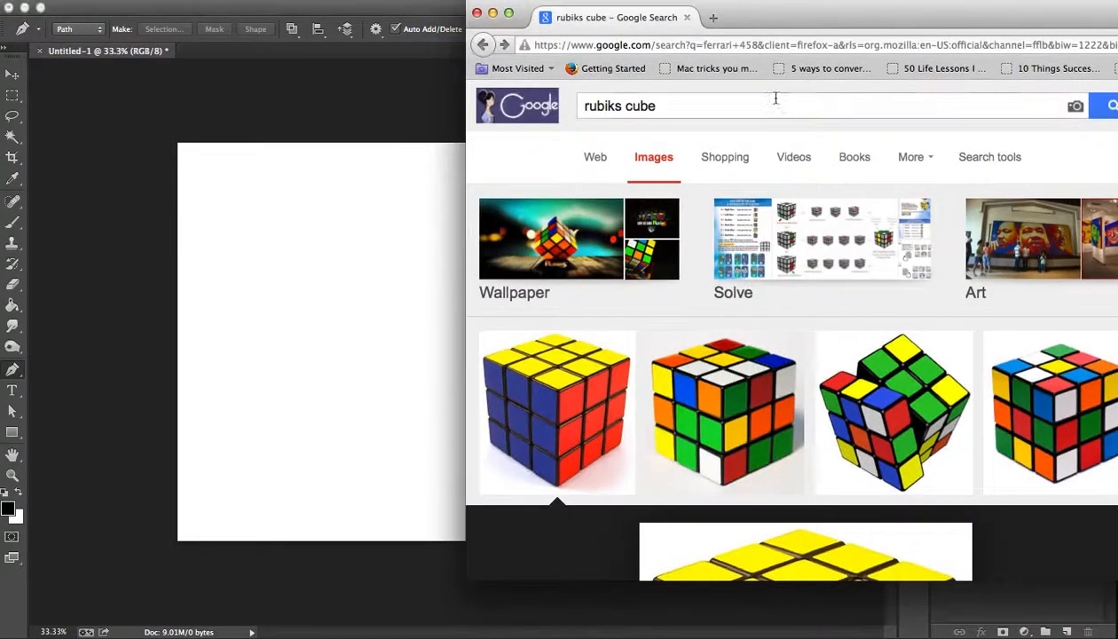
{"action": "left_click_drag", "start_coordinate": [876, 17], "coordinate": [408, 16]}
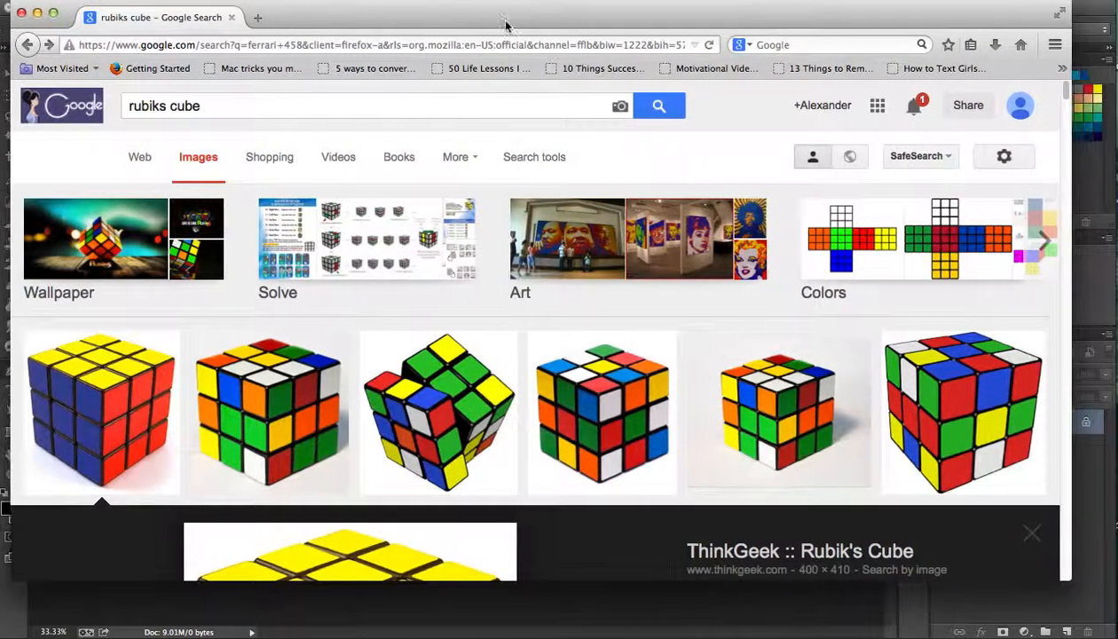
{"action": "left_click_drag", "start_coordinate": [1067, 95], "coordinate": [1068, 111]}
{"action": "left_click_drag", "start_coordinate": [434, 16], "coordinate": [920, 4]}
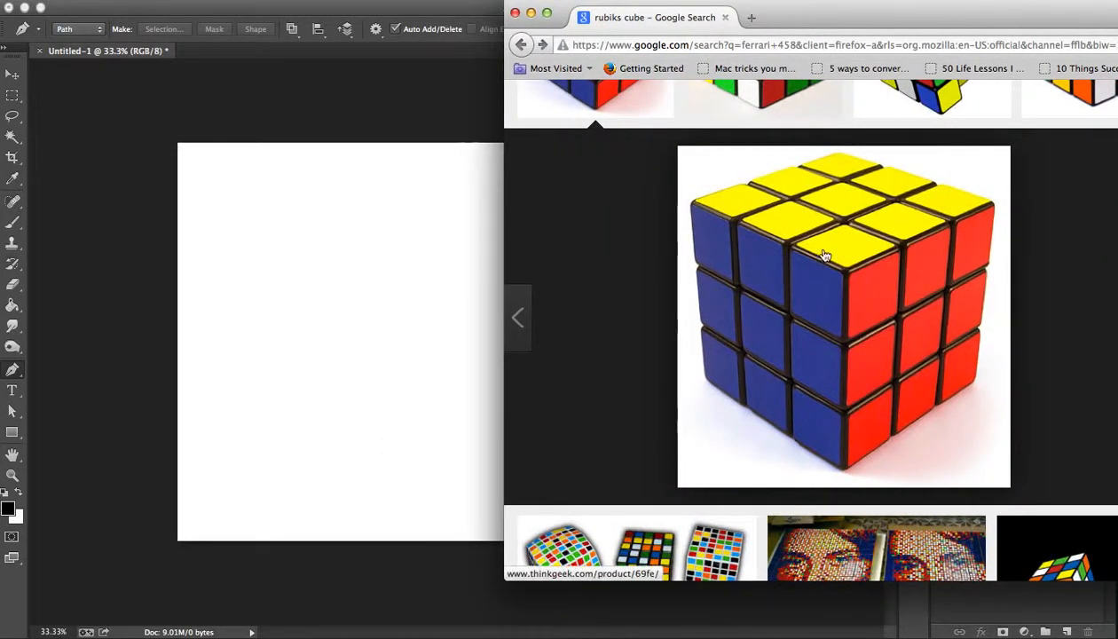
{"action": "left_click_drag", "start_coordinate": [940, 19], "coordinate": [897, 7]}
{"action": "left_click", "coordinate": [1008, 248]}
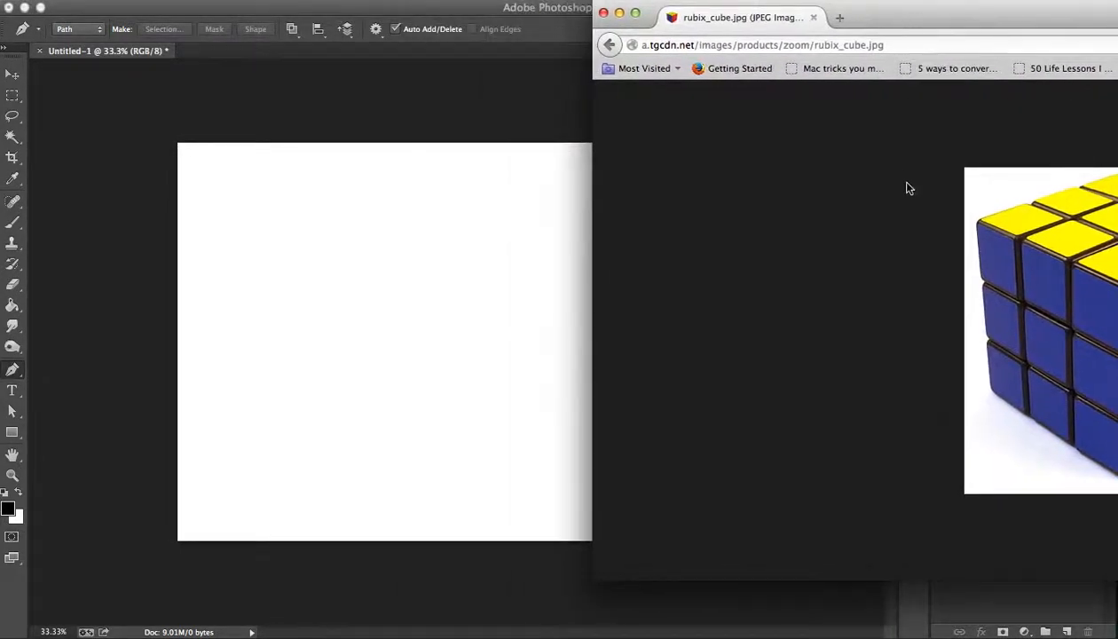
Bring the Rubik's Cube image into the Photoshop document and move it near the middle of the canvas.
{"action": "left_click_drag", "start_coordinate": [999, 271], "coordinate": [370, 286]}
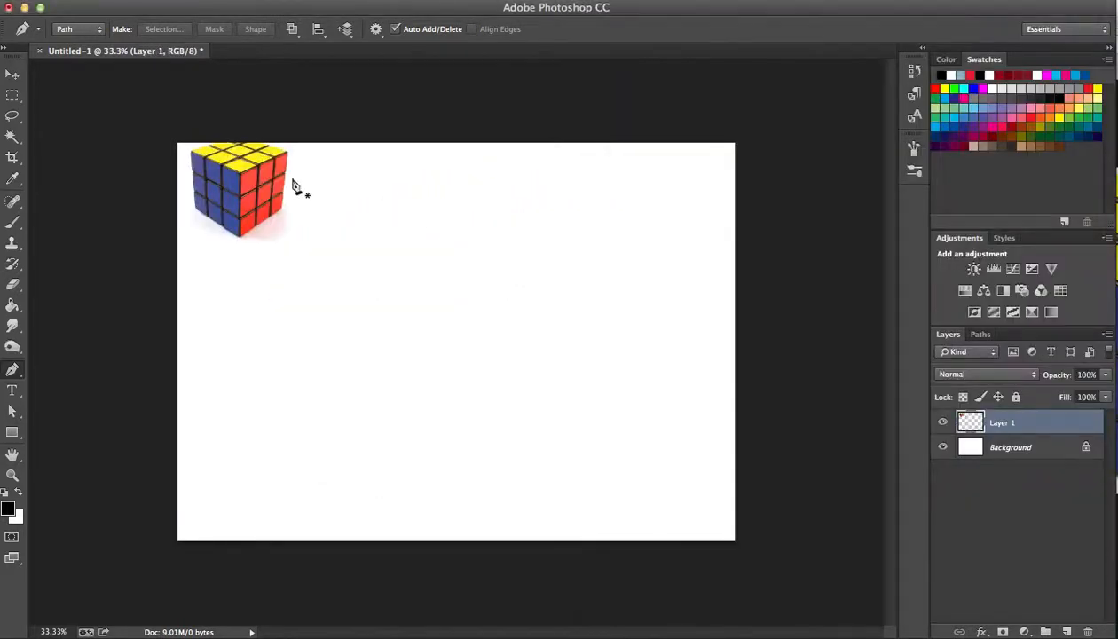
{"action": "key", "text": "v"}
{"action": "left_click_drag", "start_coordinate": [263, 186], "coordinate": [415, 317]}
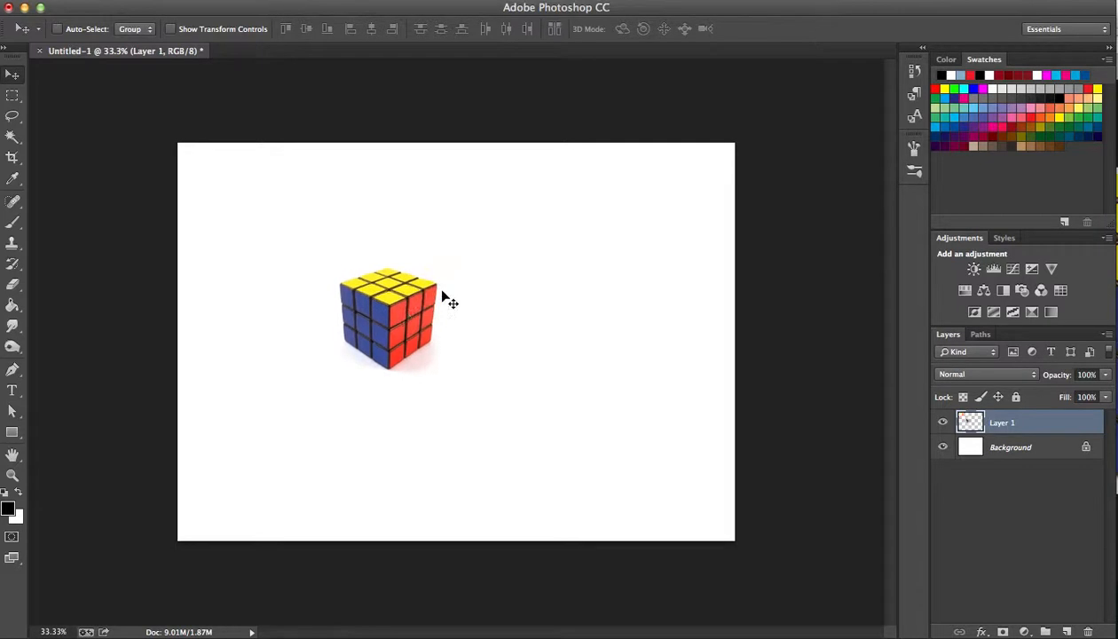
Enlarge the cube with Free Transform to over twice its size and centre it on the canvas.
{"action": "key", "text": "ctrl+t"}
{"action": "left_click_drag", "start_coordinate": [452, 263], "coordinate": [621, 90]}
{"action": "left_click_drag", "start_coordinate": [520, 215], "coordinate": [499, 321]}
{"action": "key", "text": "Return"}
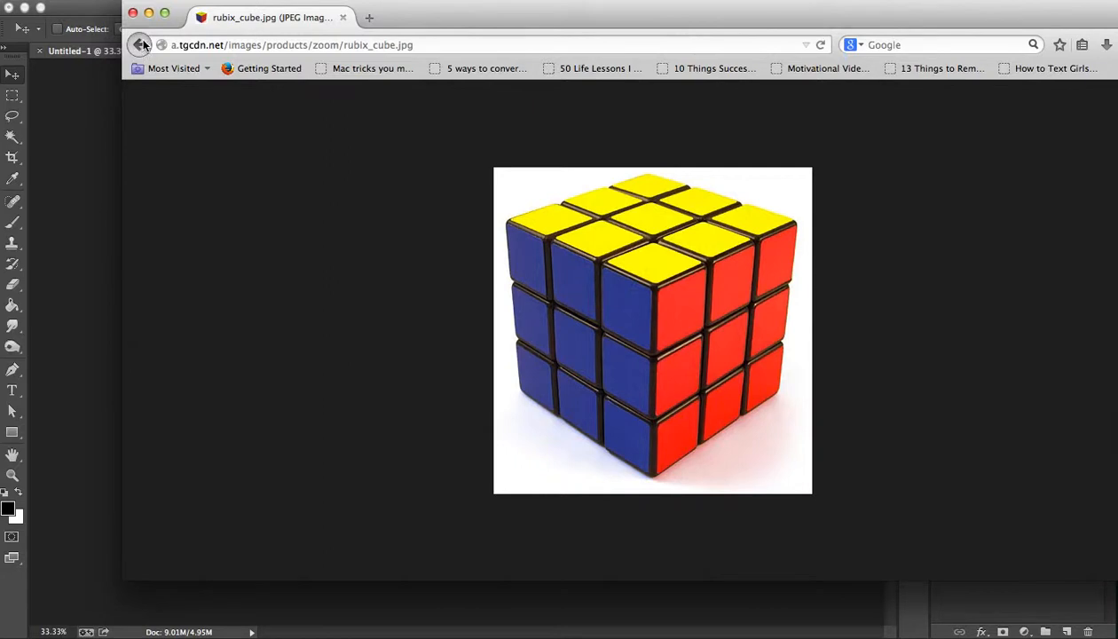
Return the browser to the beginning of the rubiks cube image results and switch back to Photoshop.
{"action": "left_click", "coordinate": [140, 44]}
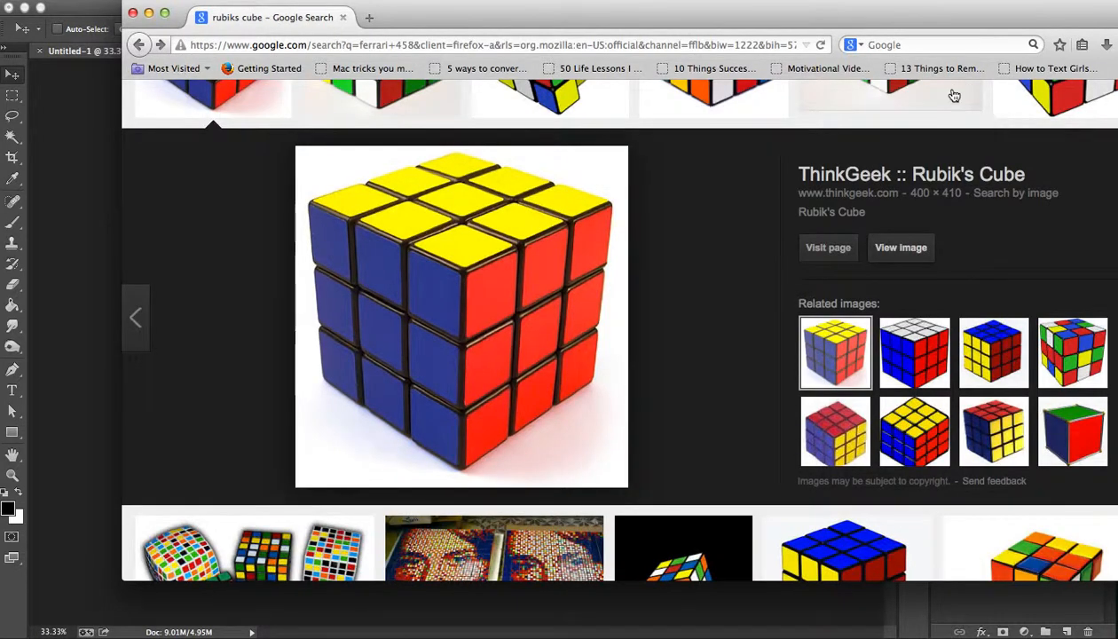
{"action": "left_click_drag", "start_coordinate": [794, 15], "coordinate": [698, 1]}
{"action": "left_click_drag", "start_coordinate": [1084, 103], "coordinate": [1084, 92]}
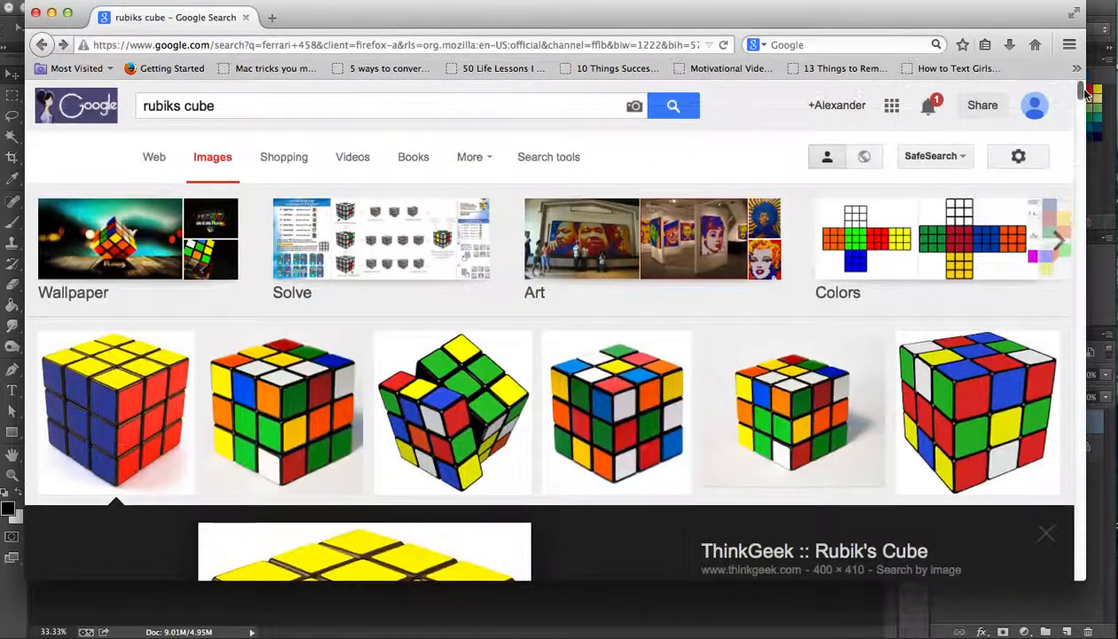
{"action": "left_click_drag", "start_coordinate": [793, 12], "coordinate": [919, 139]}
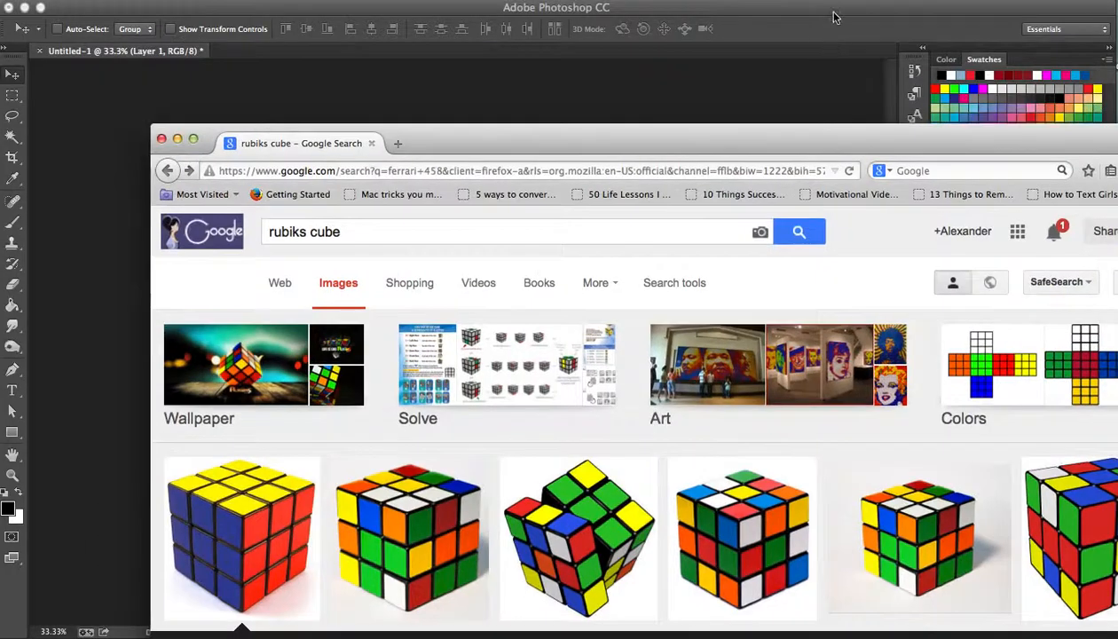
{"action": "left_click", "coordinate": [834, 13]}
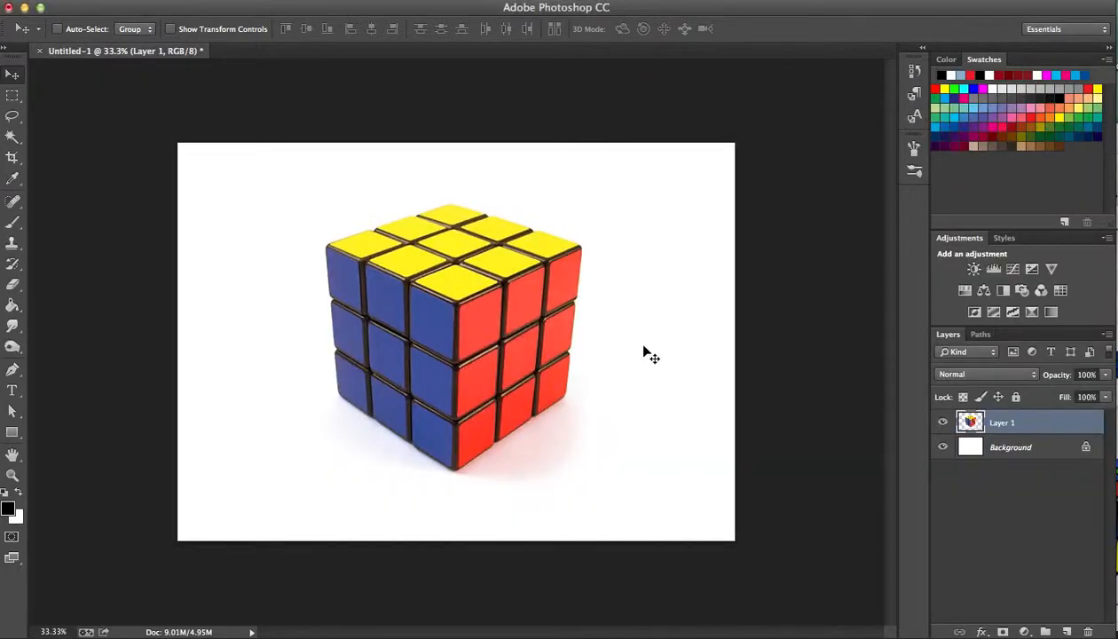
Rename Layer 1 to cube 1.
{"action": "double_click", "coordinate": [1002, 423]}
{"action": "type", "text": "Cu"}
{"action": "key", "text": "Return"}
Duplicate the cube 1 layer and name the copy cube 2.
{"action": "key", "text": "super+j"}
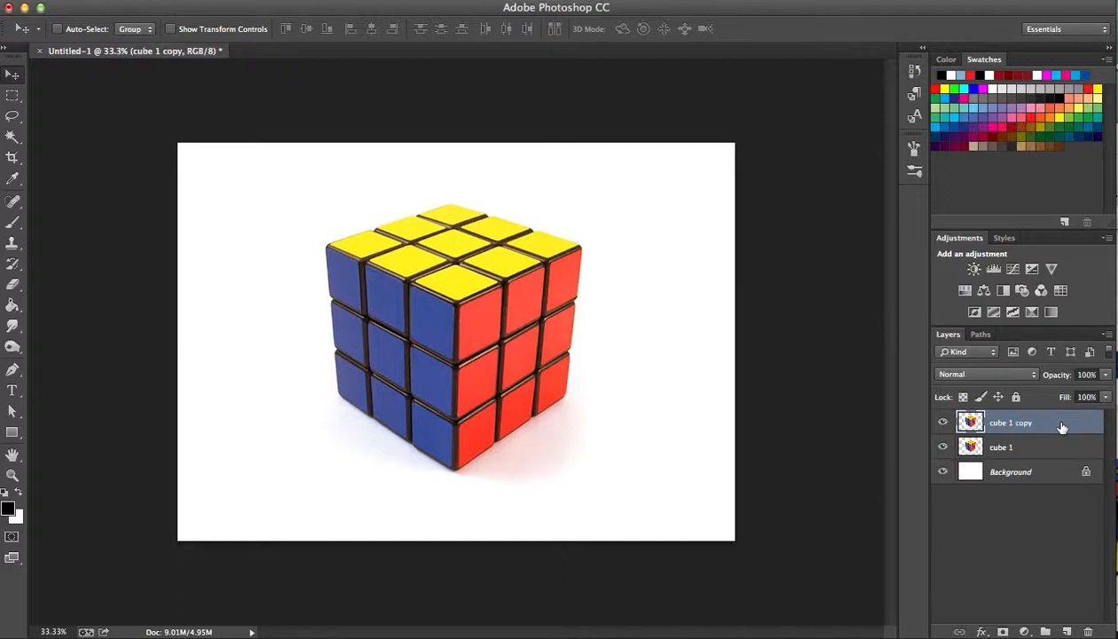
{"action": "double_click", "coordinate": [1003, 424]}
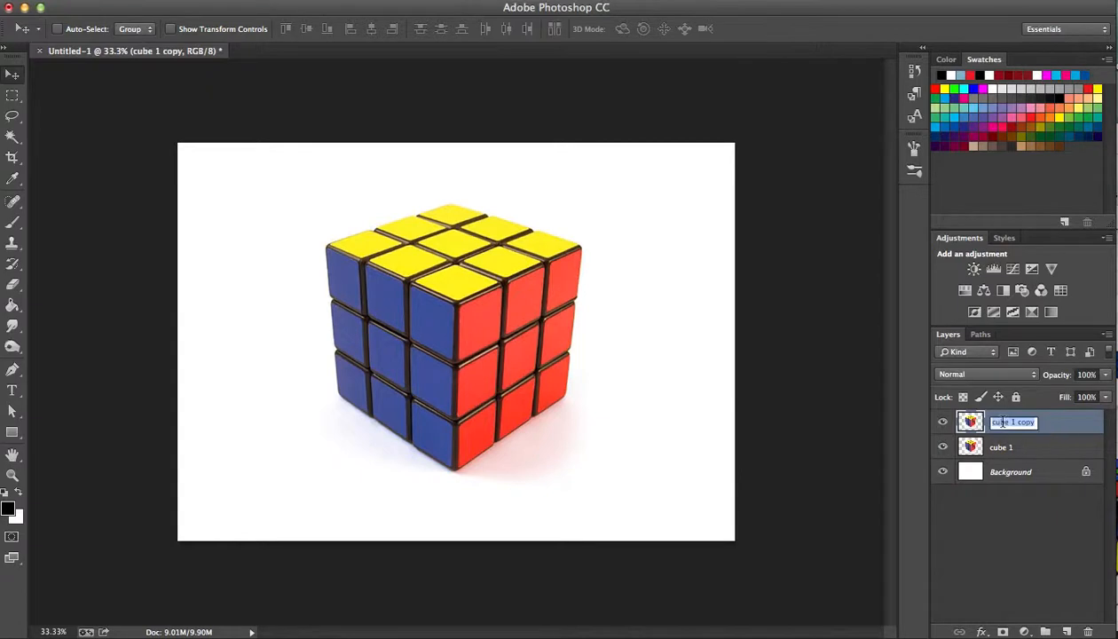
{"action": "type", "text": "cu"}
{"action": "key", "text": "Return"}
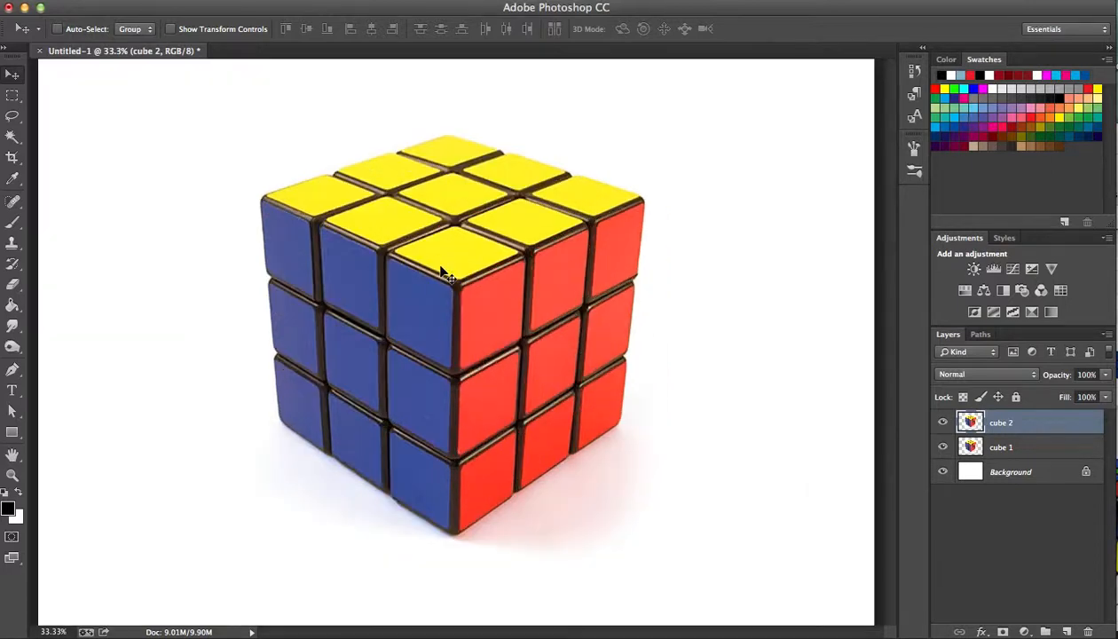
Select the red square nearest the cube's front upper corner with the Magic Wand, inspect the selection edge at 100% zoom, and deselect it.
{"action": "key", "text": "super+equal"}
{"action": "scroll", "coordinate": [470, 246], "scroll_direction": "right", "scroll_amount": 3}
{"action": "scroll", "coordinate": [468, 232], "scroll_direction": "down", "scroll_amount": 1}
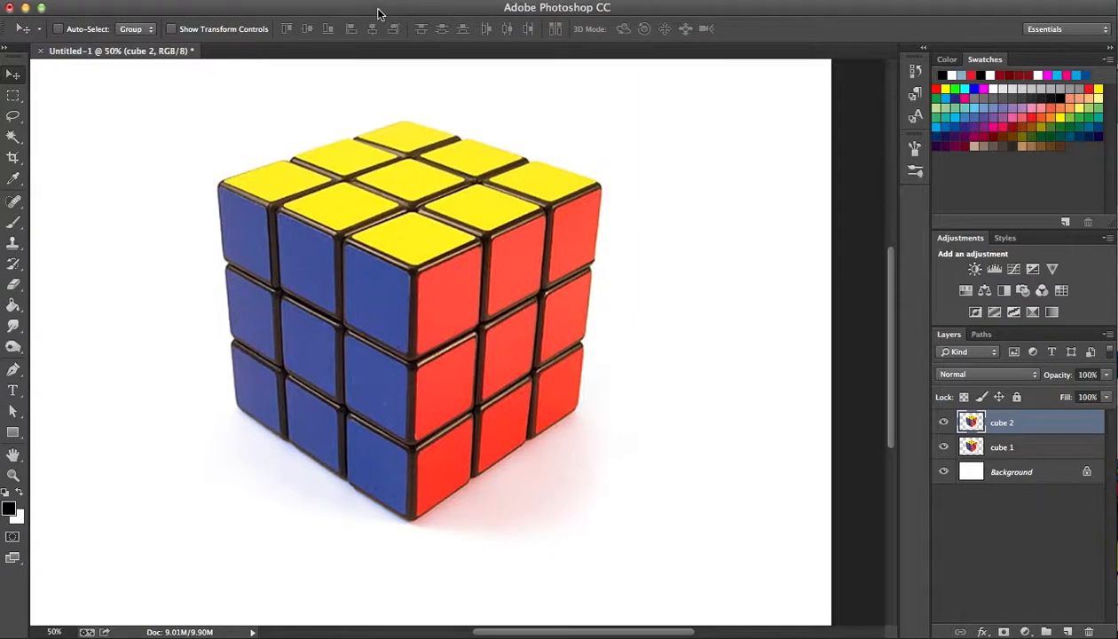
{"action": "left_click_drag", "start_coordinate": [379, 11], "coordinate": [397, 11]}
{"action": "key", "text": "w"}
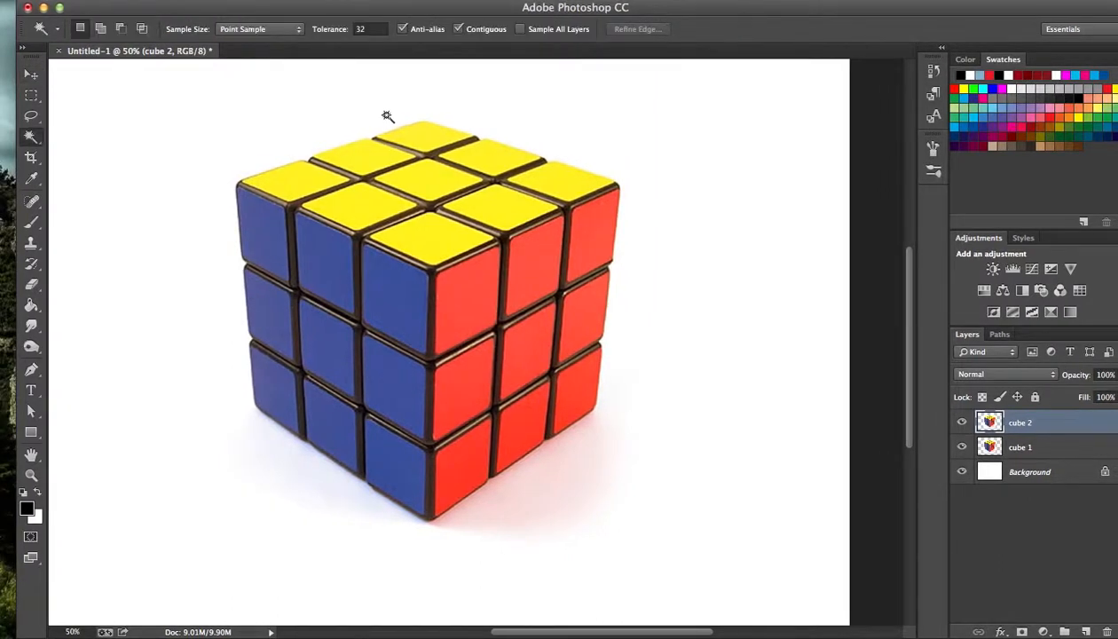
{"action": "left_click", "coordinate": [465, 294]}
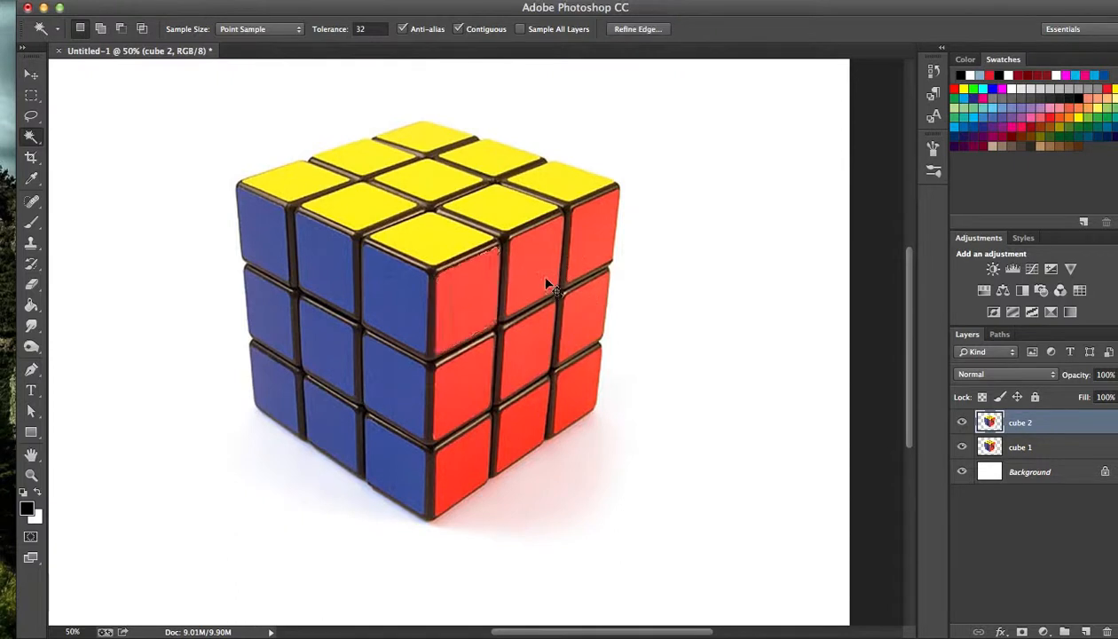
{"action": "key", "text": "super+equal"}
{"action": "left_click_drag", "start_coordinate": [530, 182], "coordinate": [528, 197]}
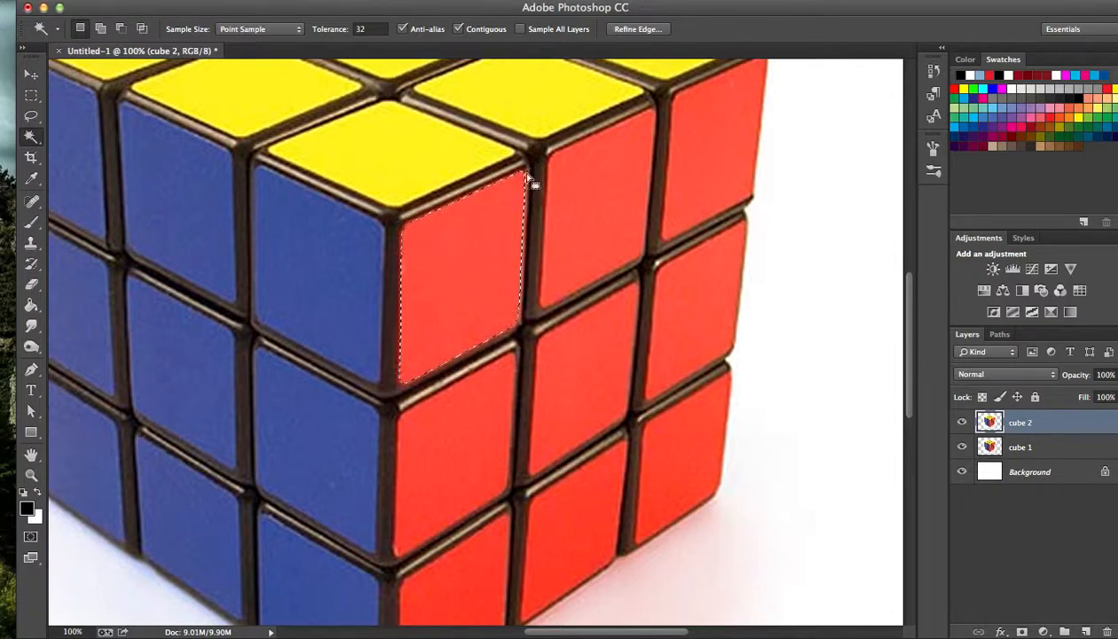
{"action": "key", "text": "super+d"}
{"action": "key", "text": "super+d"}
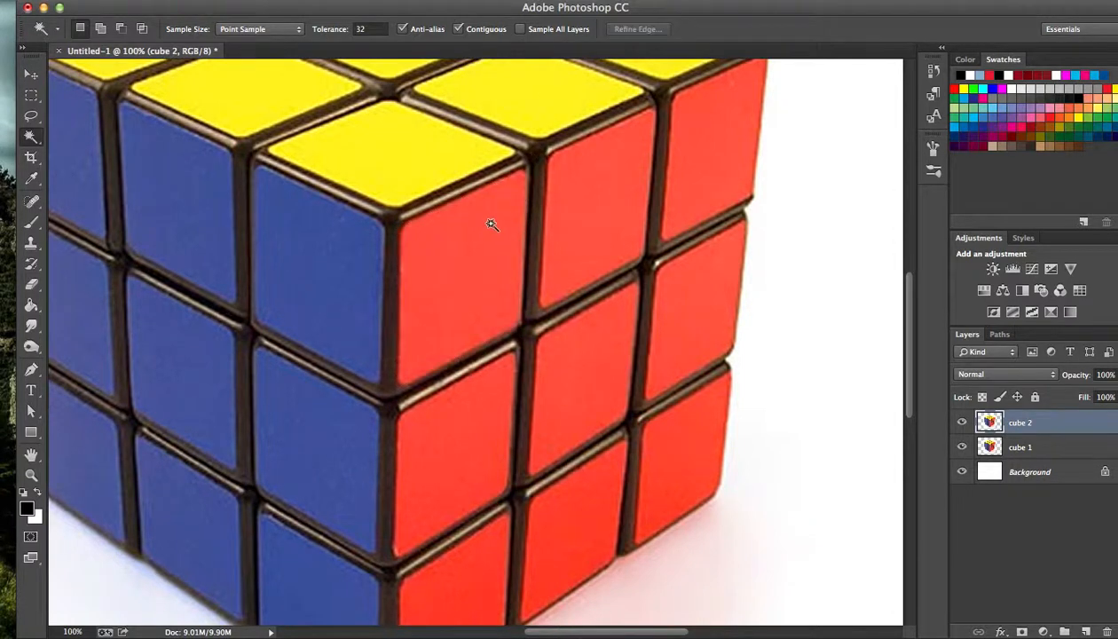
Trace the upper and right edges of that red square with a Pen path, adding anchor points around its upper-right and lower-right corners.
{"action": "key", "text": "p"}
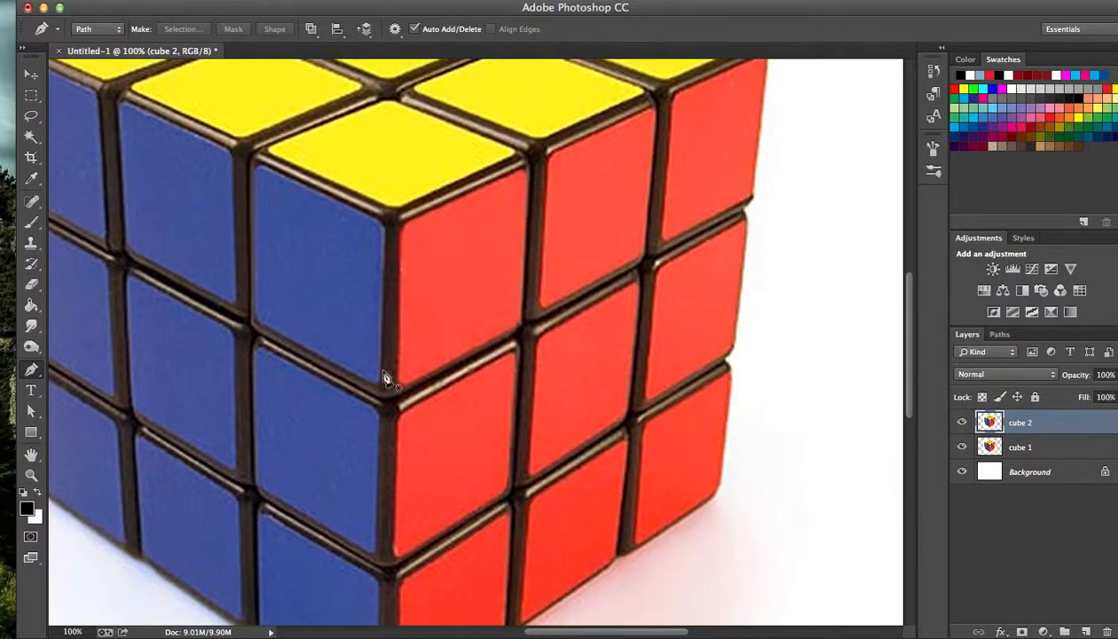
{"action": "left_click", "coordinate": [405, 224]}
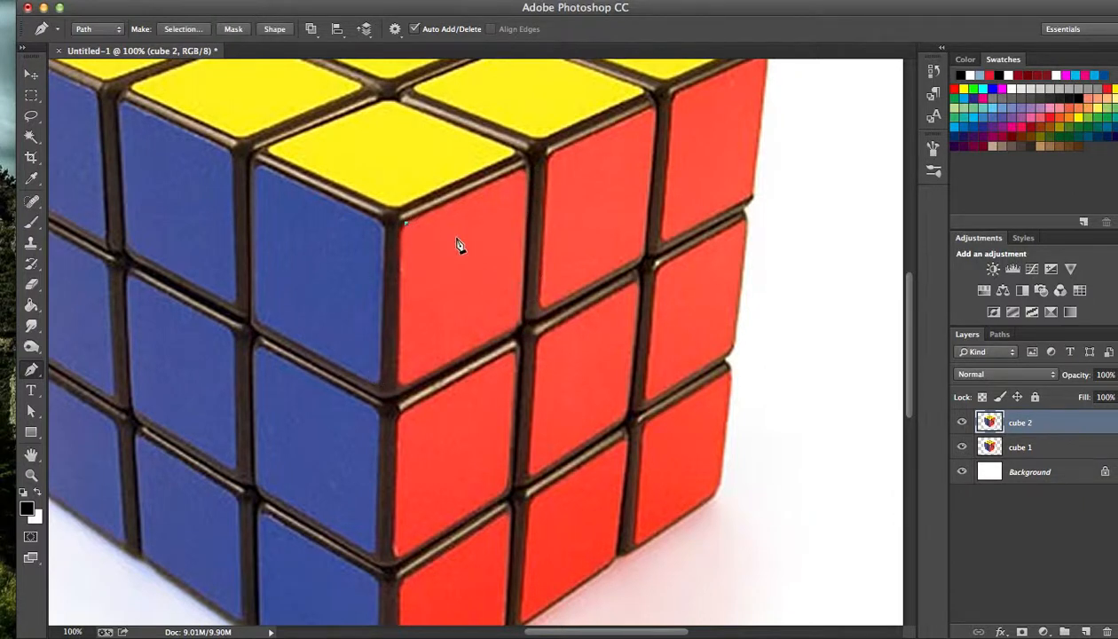
{"action": "left_click", "coordinate": [519, 170]}
{"action": "left_click", "coordinate": [526, 317]}
{"action": "key", "text": "super+z"}
{"action": "left_click", "coordinate": [521, 320]}
{"action": "left_click_drag", "start_coordinate": [493, 336], "coordinate": [484, 341]}
Try adding an anchor point with long handles at the red square's lower-left corner, and undo back to the Pick-up Path state.
{"action": "left_click_drag", "start_coordinate": [409, 384], "coordinate": [307, 412]}
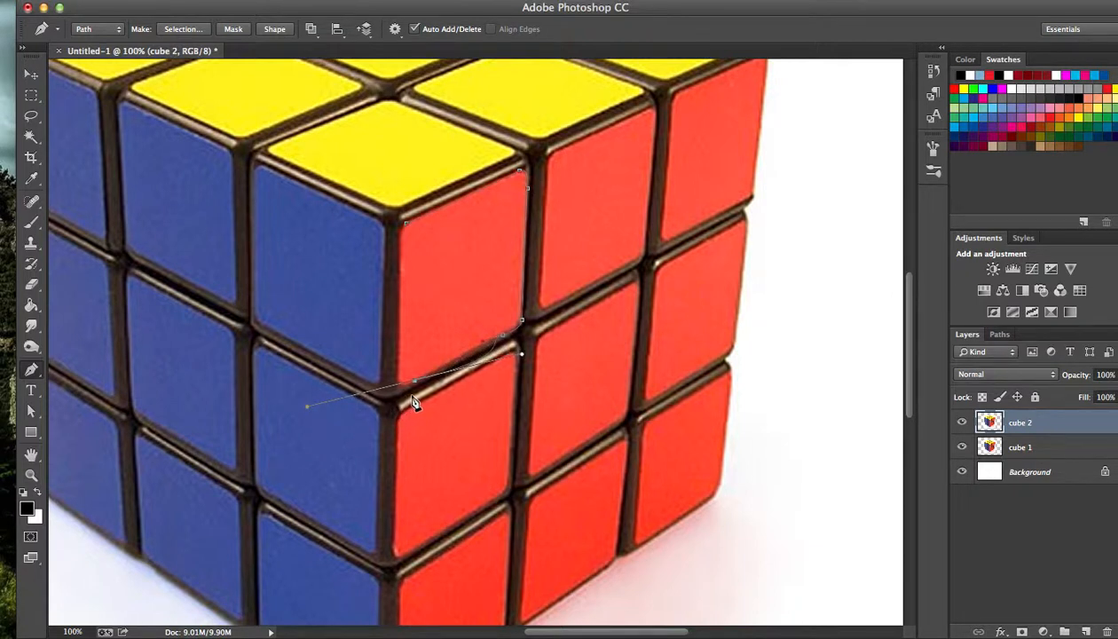
{"action": "key", "text": "super+z"}
{"action": "key", "text": "super+z"}
{"action": "left_click", "coordinate": [932, 71]}
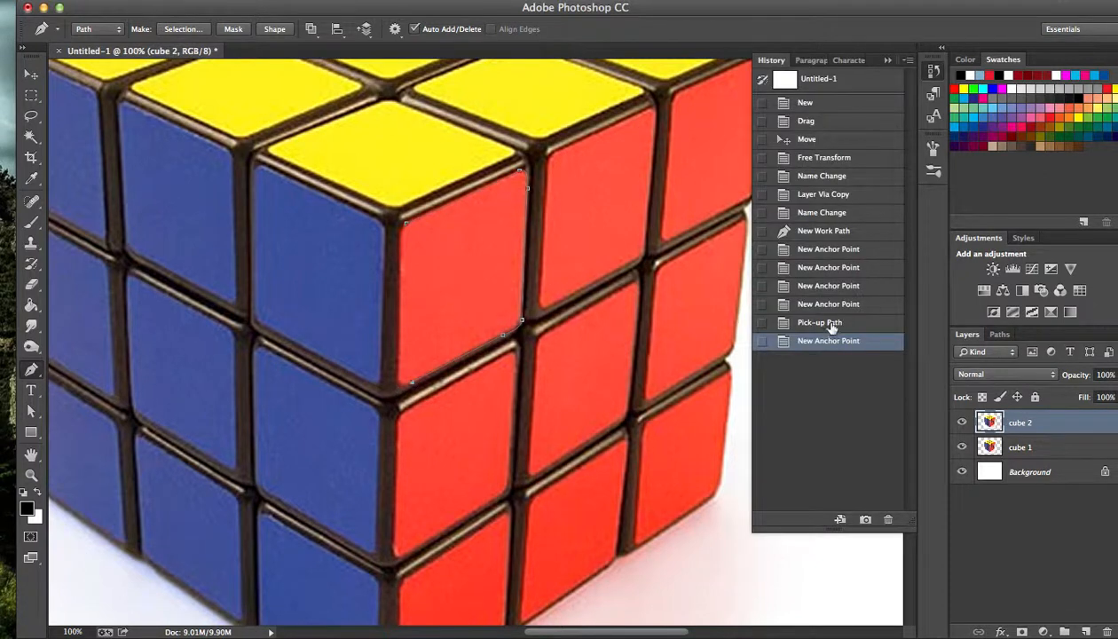
{"action": "key", "text": "super+z"}
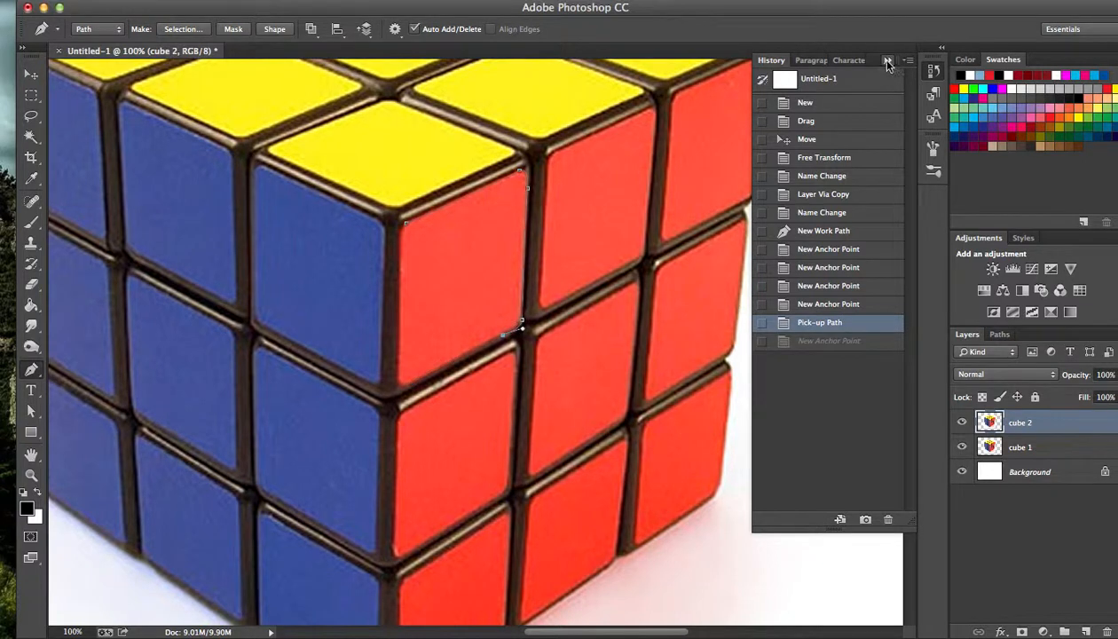
Close the Pen path around the red square's lower-left corner and left edge, and make a new anti-aliased selection with 0-pixel feather.
{"action": "left_click", "coordinate": [887, 62]}
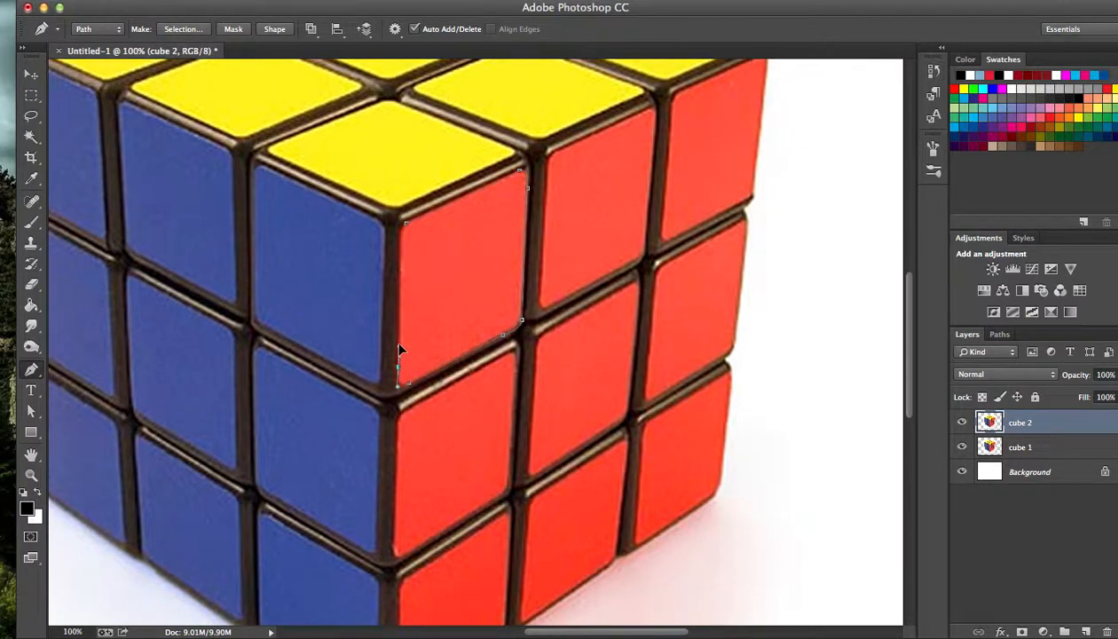
{"action": "left_click_drag", "start_coordinate": [398, 347], "coordinate": [398, 349]}
{"action": "left_click", "coordinate": [397, 366], "text": "alt"}
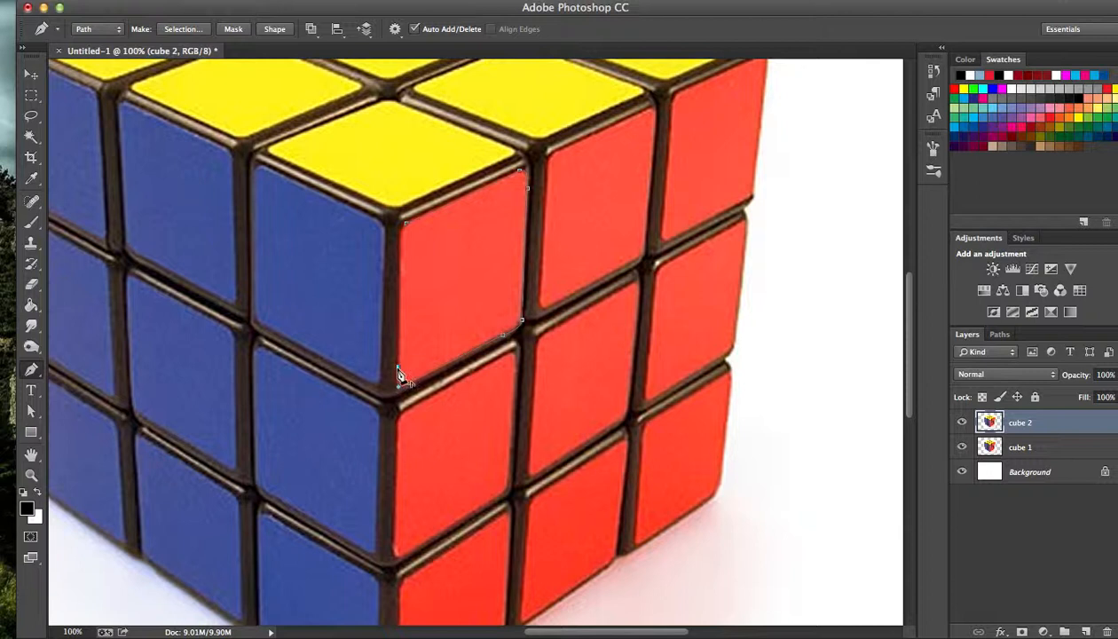
{"action": "left_click", "coordinate": [406, 220]}
{"action": "left_click", "coordinate": [190, 32]}
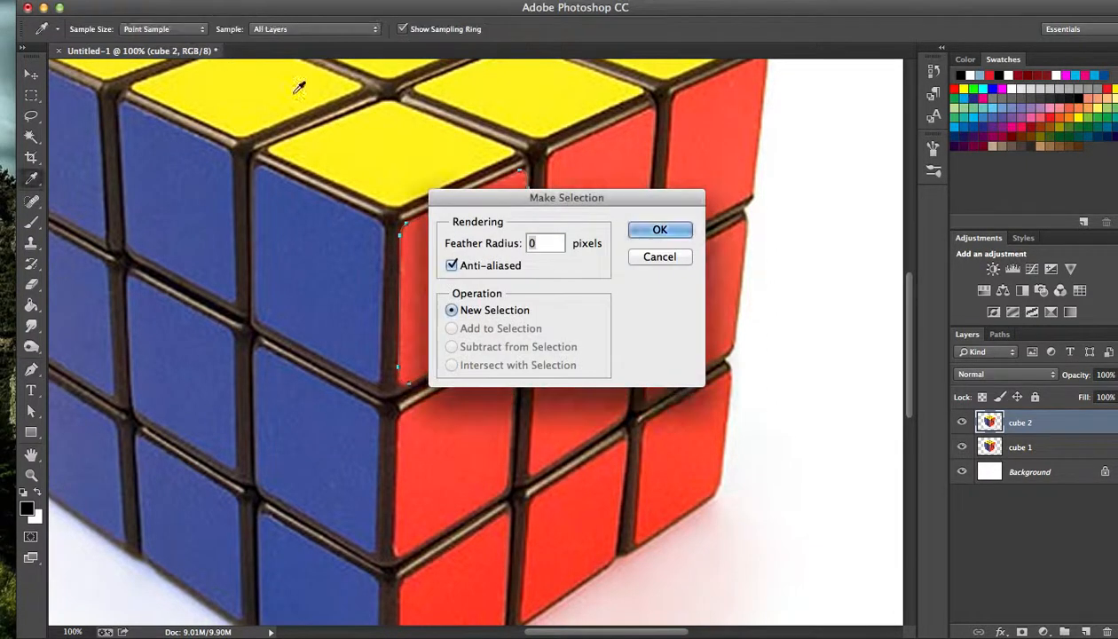
{"action": "left_click", "coordinate": [658, 229]}
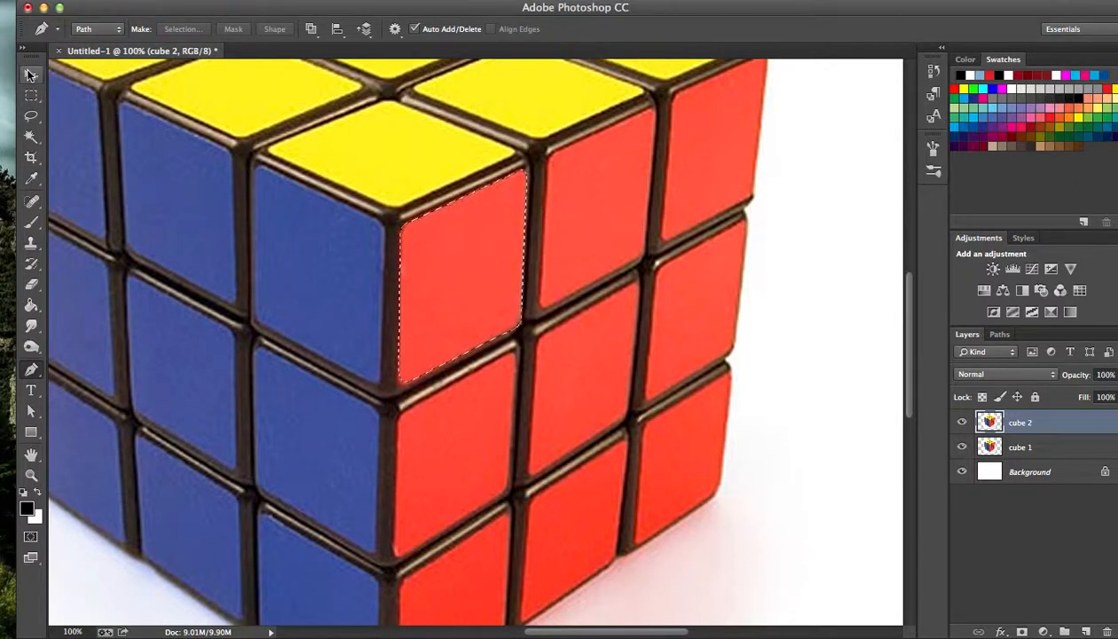
Delete the selected red square from the cube 2 layer, and toggle the cube 1 layer's visibility to check the cutout.
{"action": "left_click", "coordinate": [31, 74]}
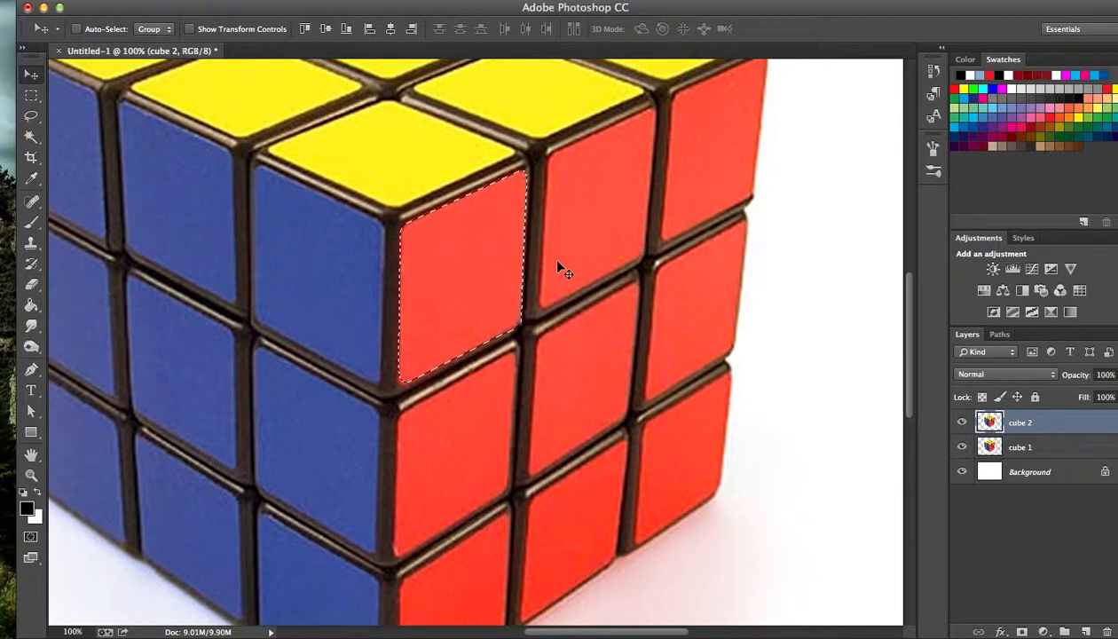
{"action": "left_click", "coordinate": [961, 448]}
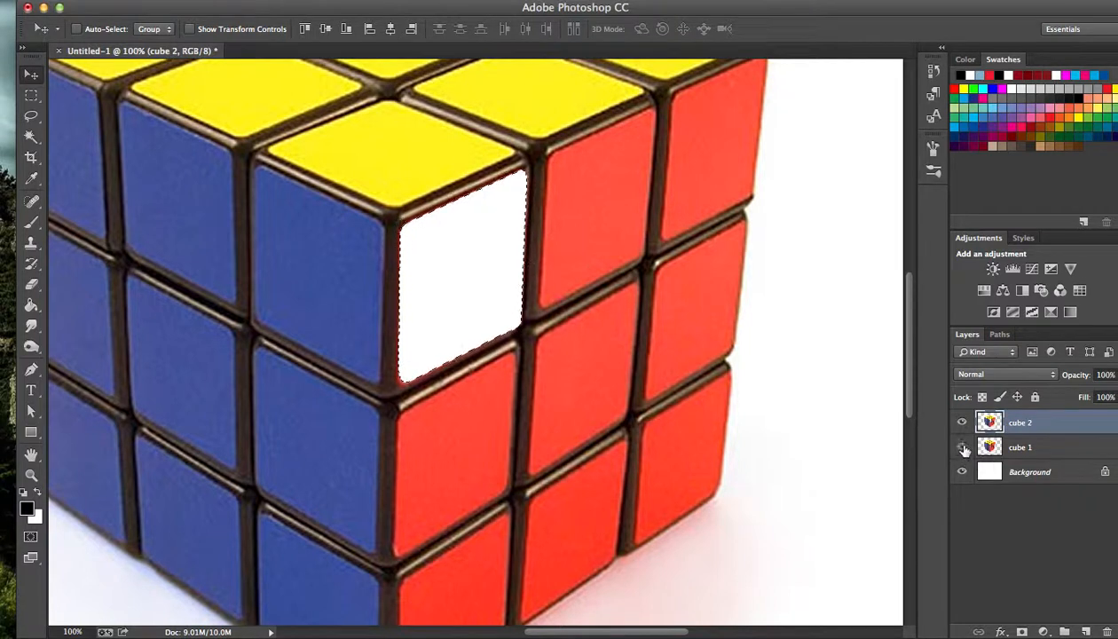
{"action": "left_click", "coordinate": [963, 449]}
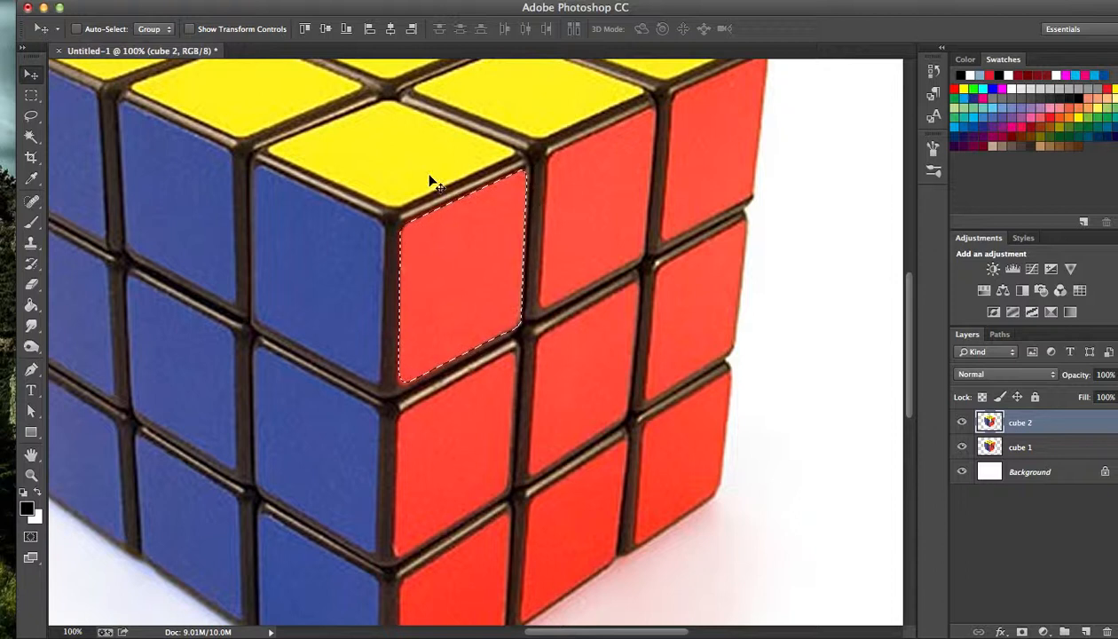
{"action": "left_click", "coordinate": [962, 447]}
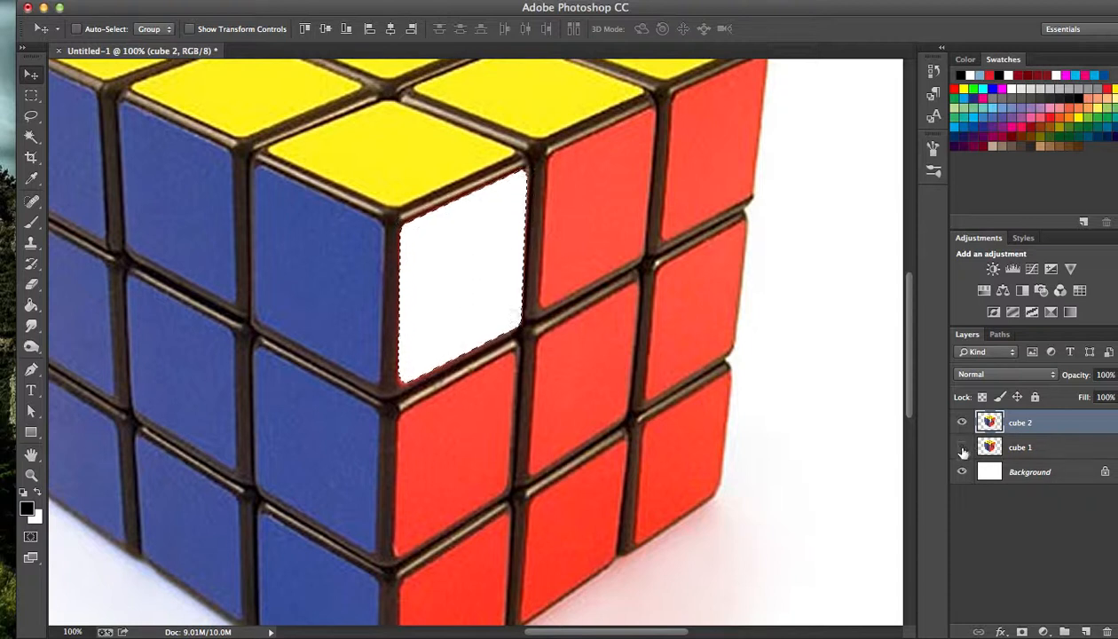
{"action": "left_click", "coordinate": [961, 447]}
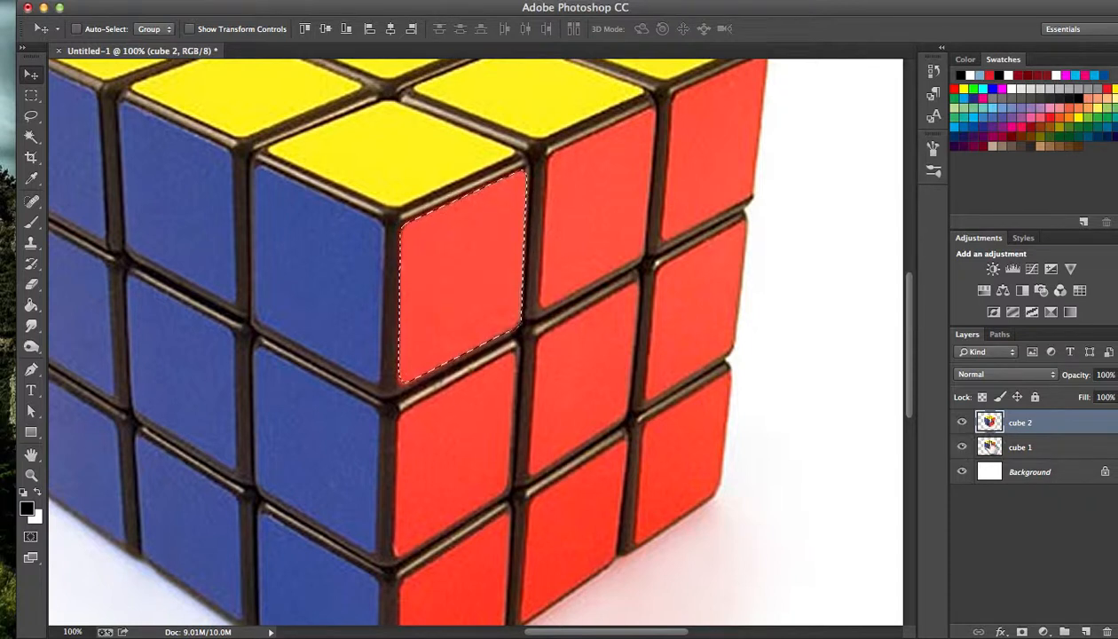
Delete the same selected area from the cube 1 layer and deselect it.
{"action": "left_click", "coordinate": [991, 446]}
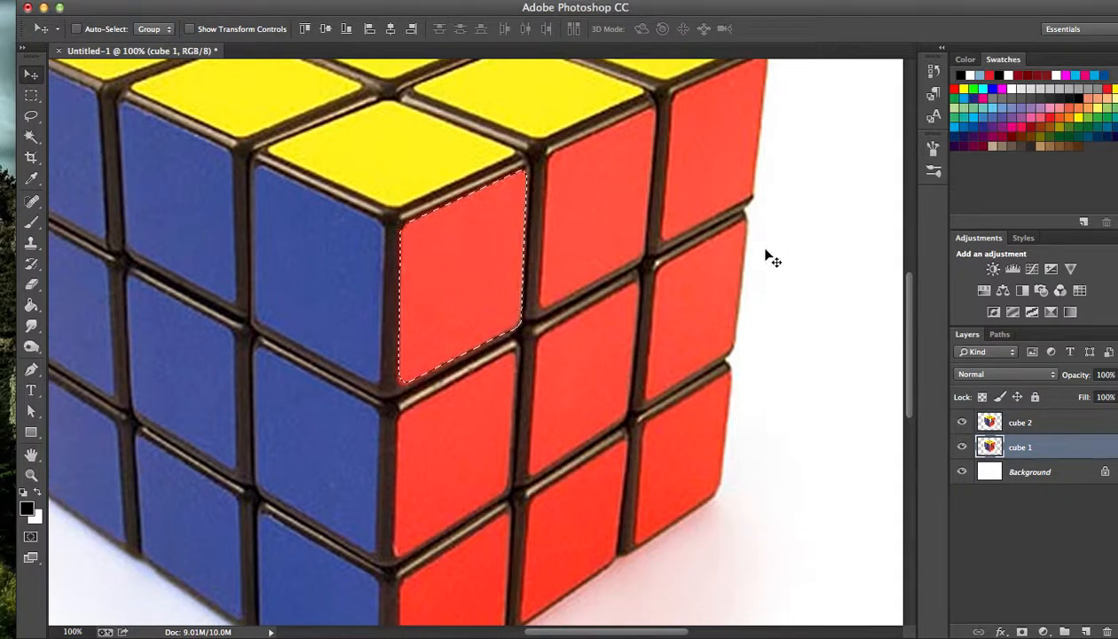
{"action": "key", "text": "Delete"}
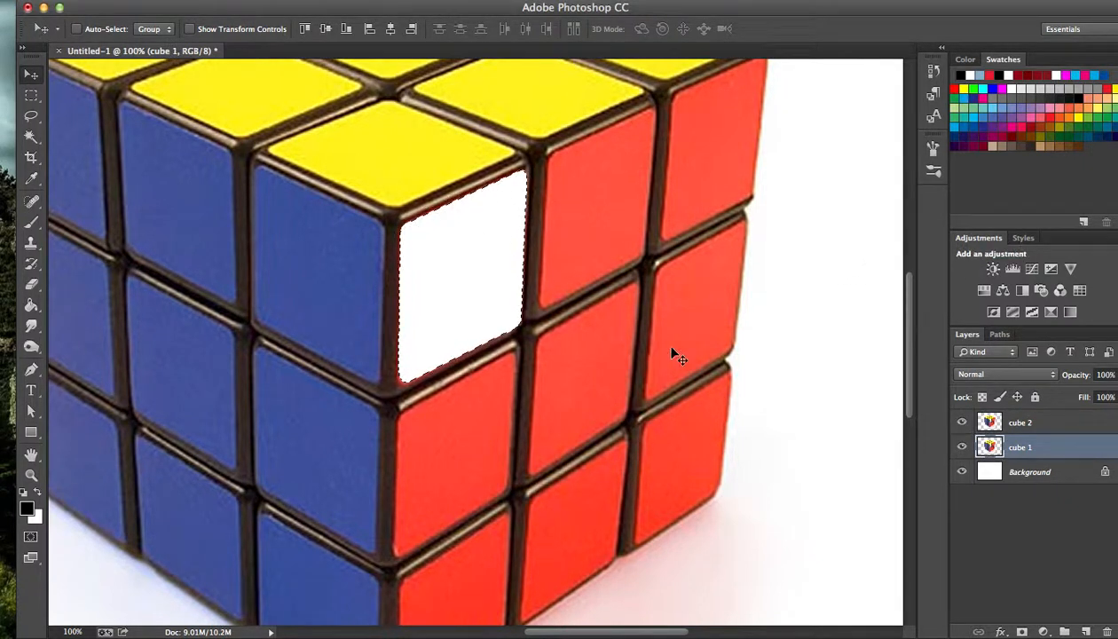
{"action": "key", "text": "ctrl+d"}
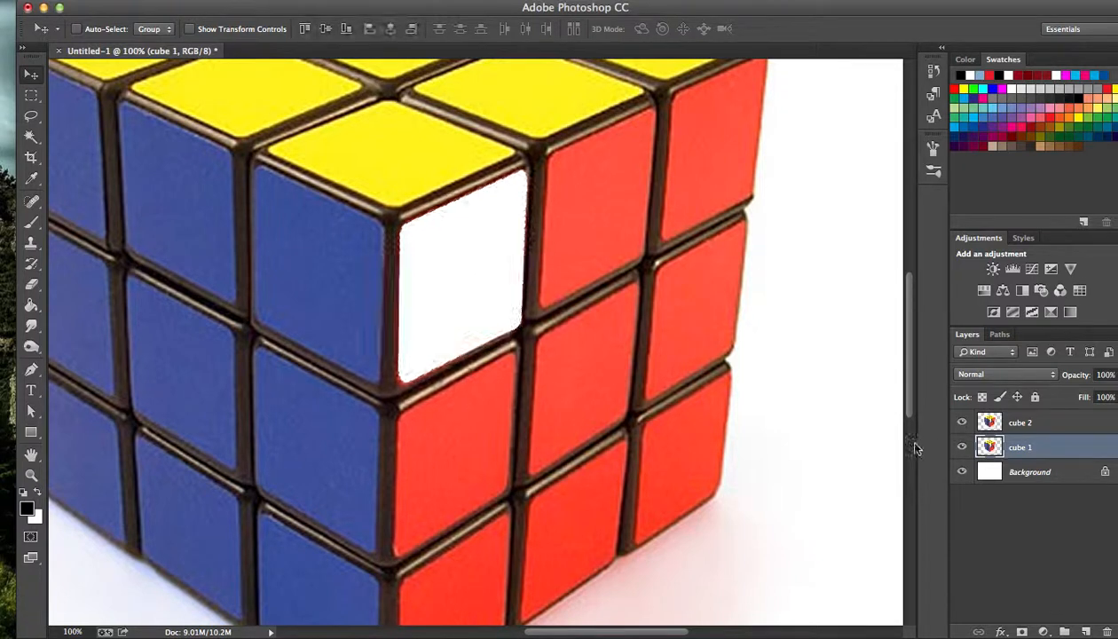
{"action": "key", "text": "super+minus"}
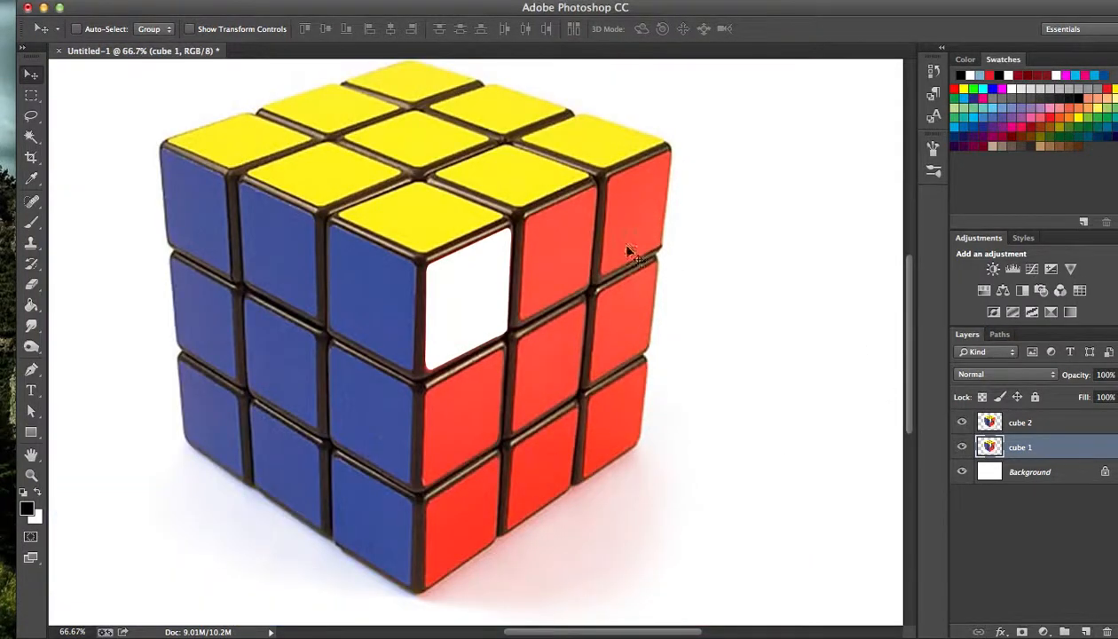
{"action": "left_click_drag", "start_coordinate": [575, 228], "coordinate": [600, 250]}
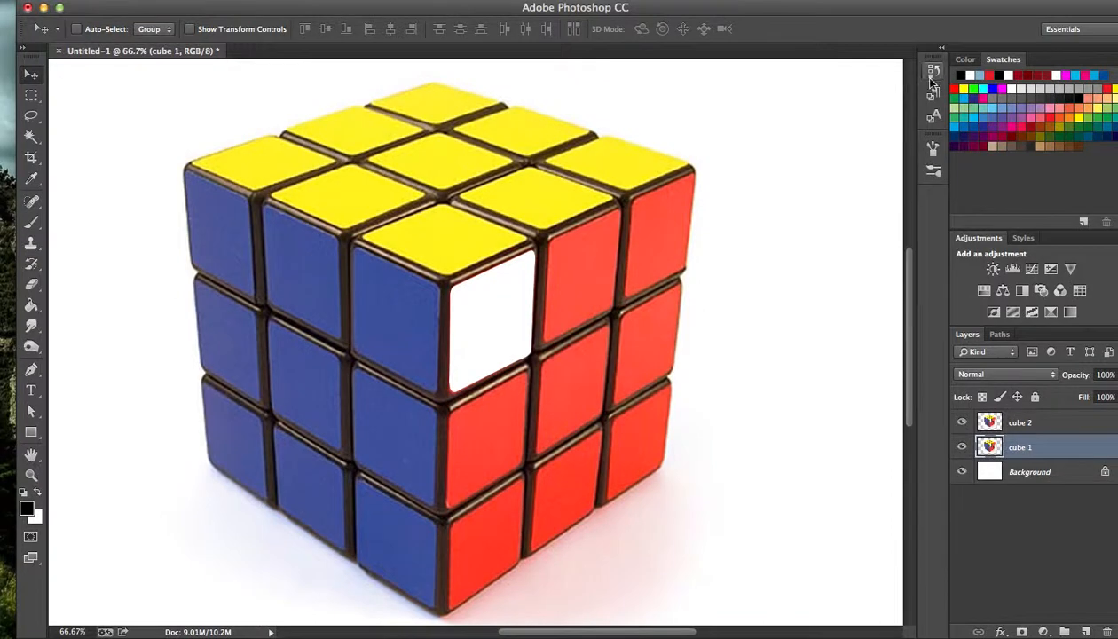
Step back through the document history to before the work path, undoing the traced path, the selection and both deletions.
{"action": "left_click", "coordinate": [932, 72]}
{"action": "left_click", "coordinate": [821, 414]}
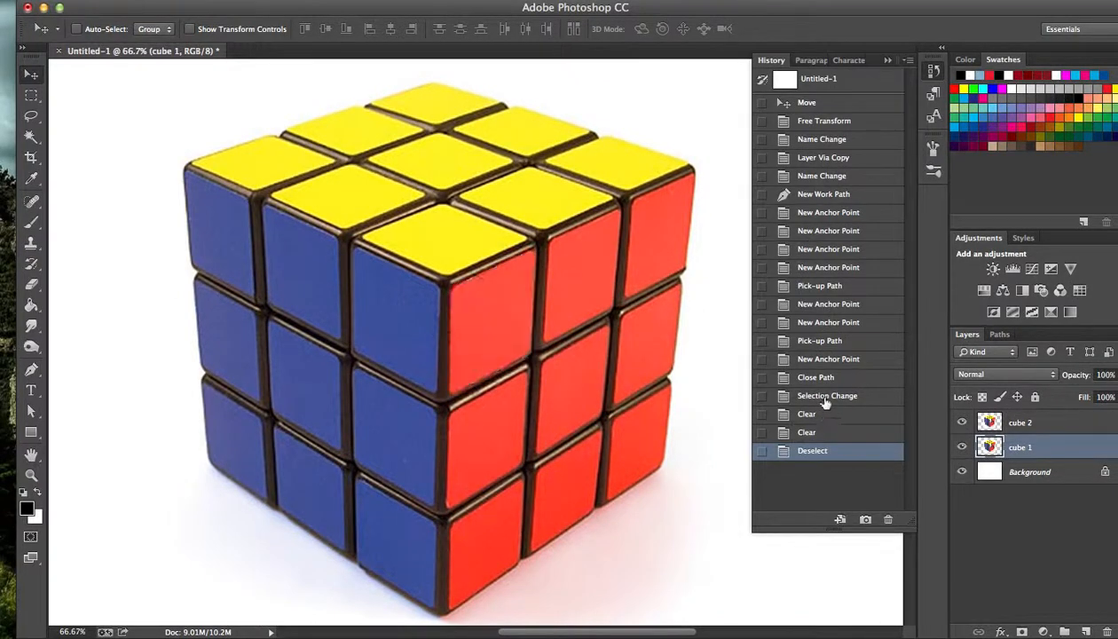
{"action": "left_click", "coordinate": [827, 395]}
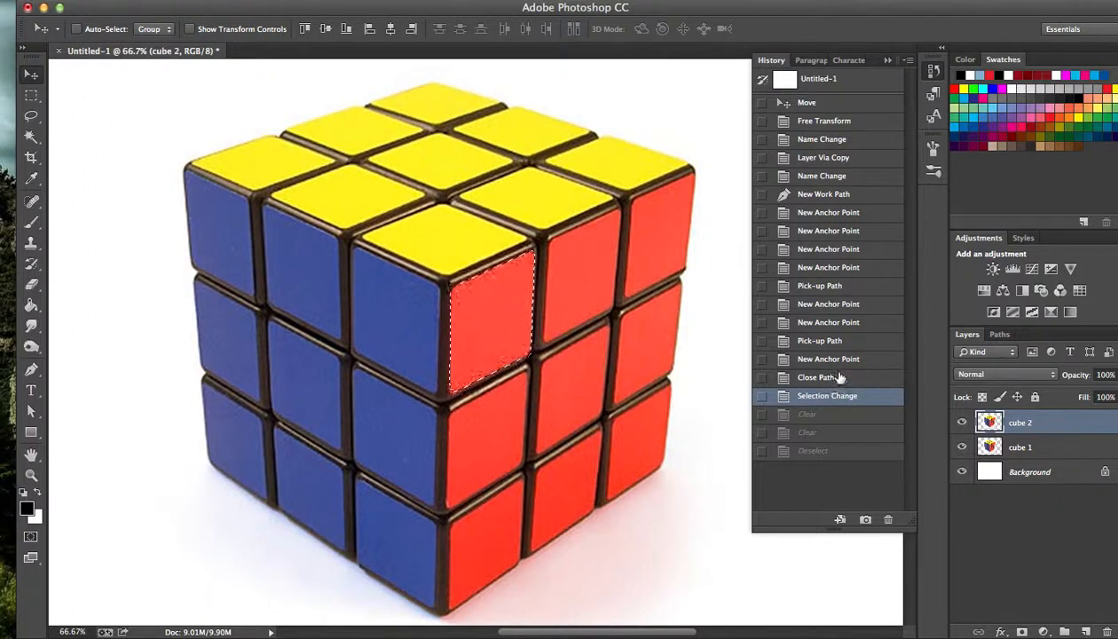
{"action": "left_click", "coordinate": [825, 377]}
{"action": "left_click", "coordinate": [865, 194]}
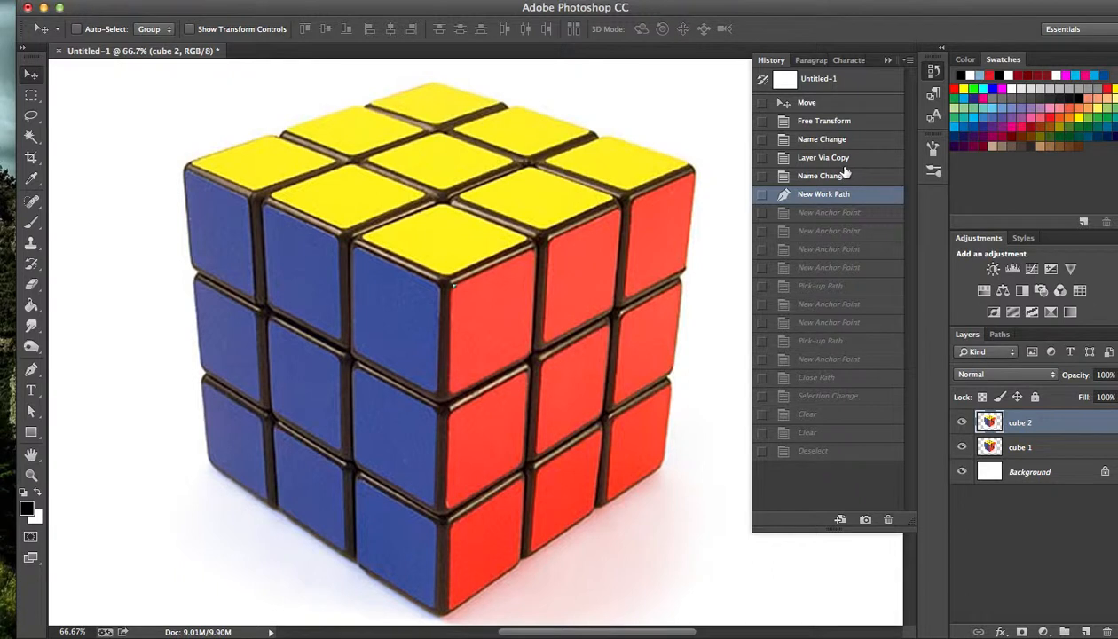
{"action": "left_click", "coordinate": [847, 158]}
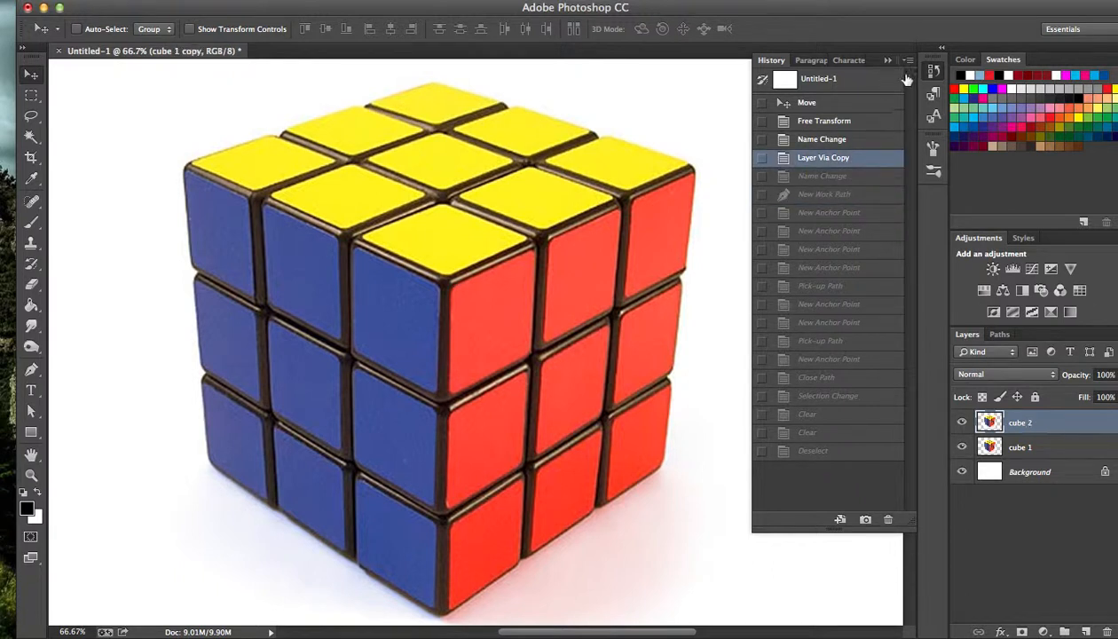
{"action": "left_click", "coordinate": [888, 60]}
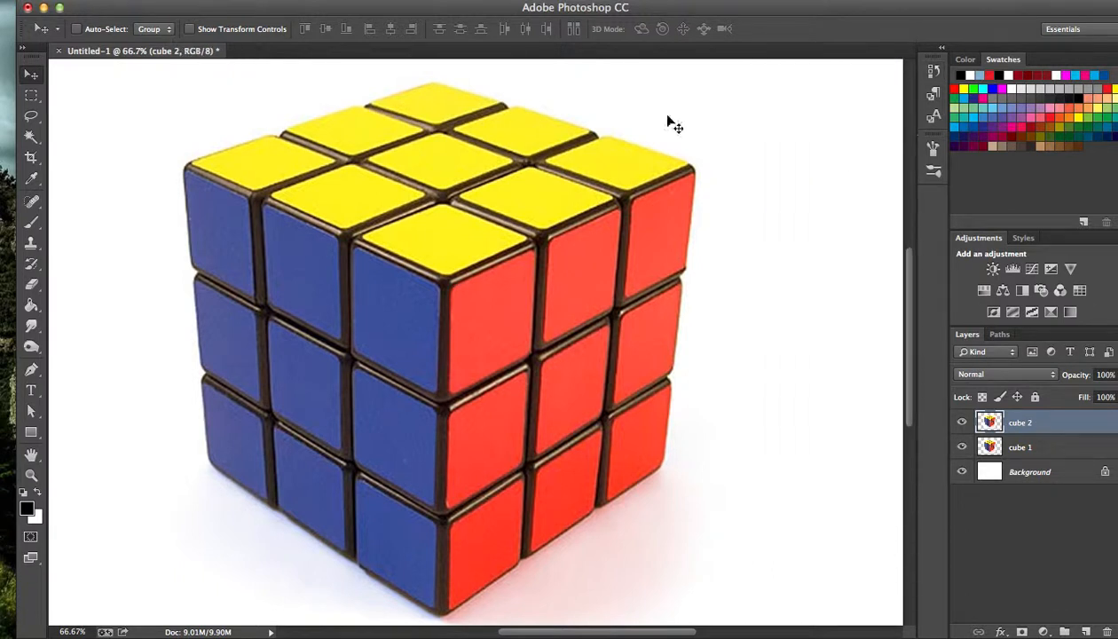
Draw a rough closed six-point Pen path across the cube's red face from its front upper corner, and convert it to a shape.
{"action": "key", "text": "p"}
{"action": "left_click", "coordinate": [446, 280]}
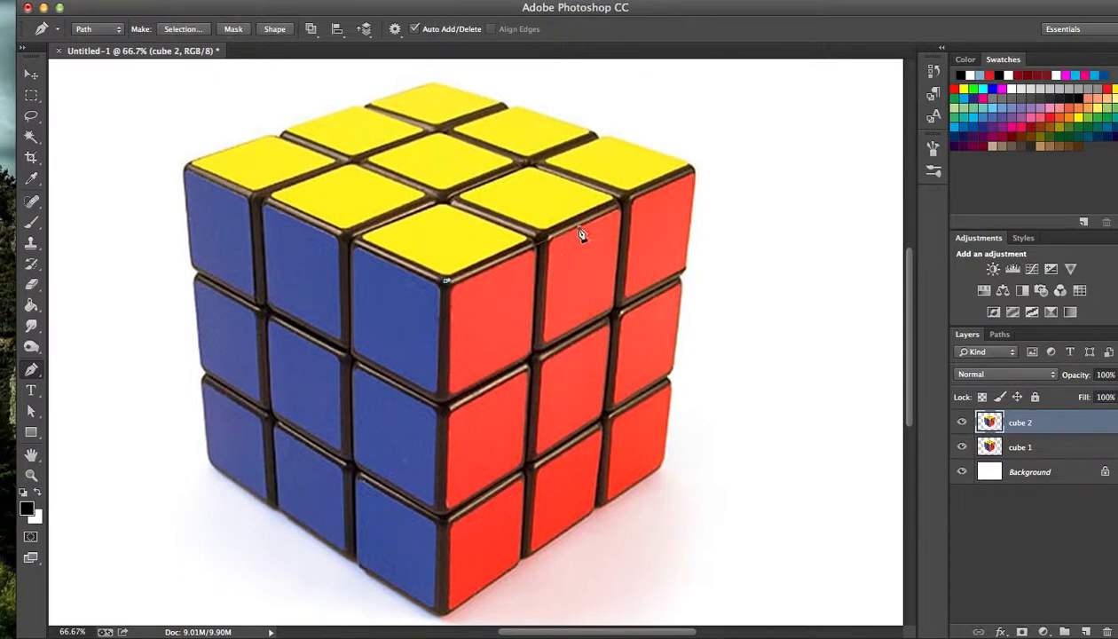
{"action": "left_click", "coordinate": [609, 318]}
{"action": "left_click", "coordinate": [441, 375]}
{"action": "left_click", "coordinate": [446, 280]}
{"action": "left_click", "coordinate": [275, 29]}
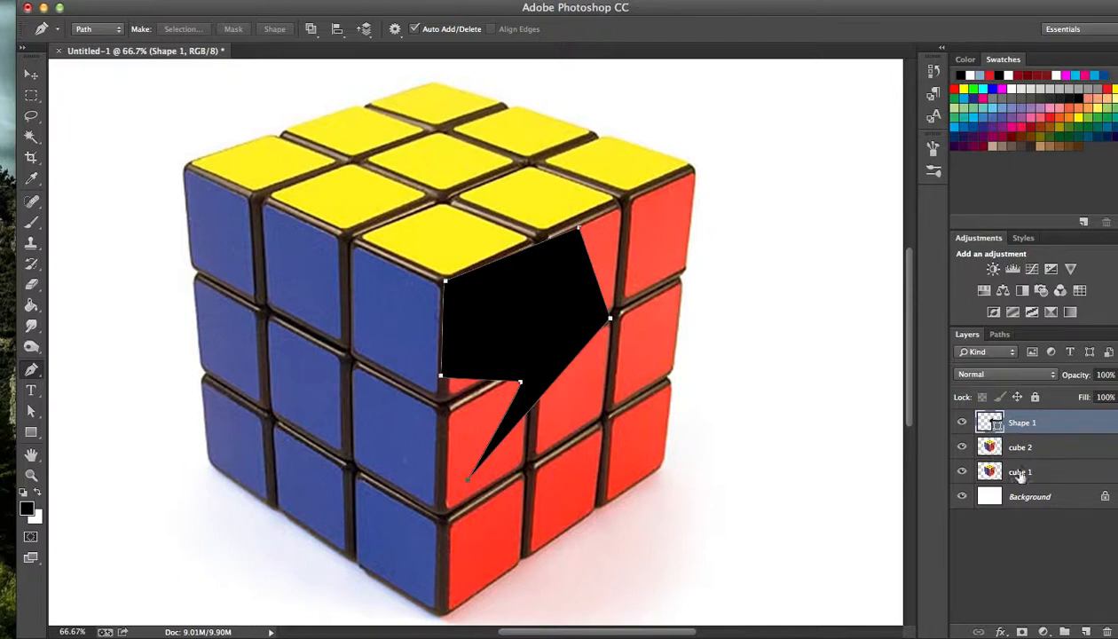
Rasterize the Shape 1 layer.
{"action": "key", "text": "a"}
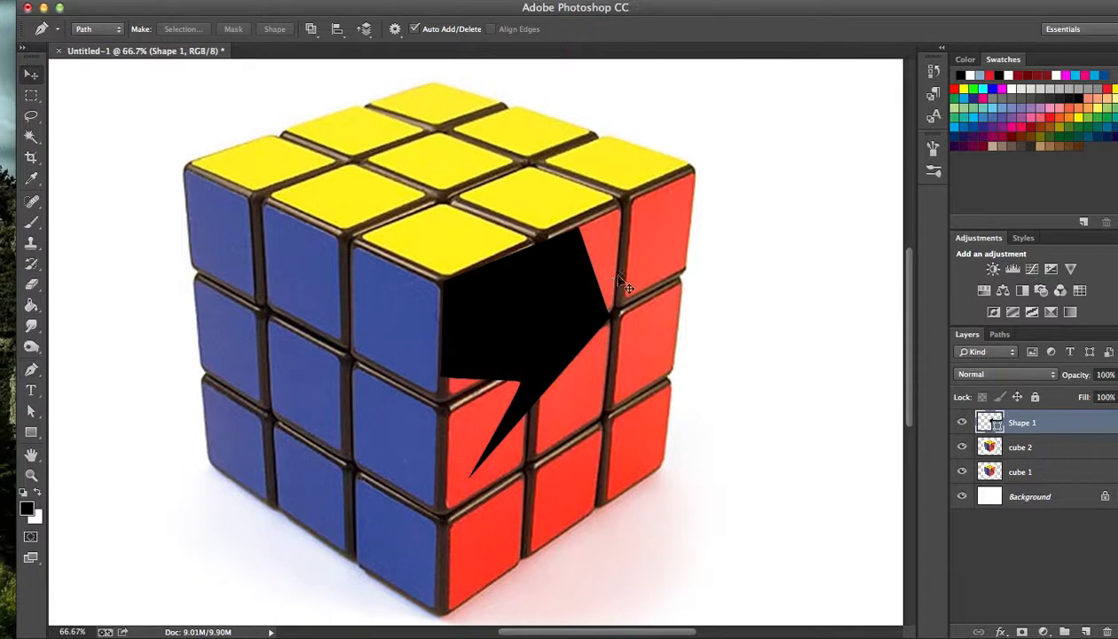
{"action": "key", "text": "v"}
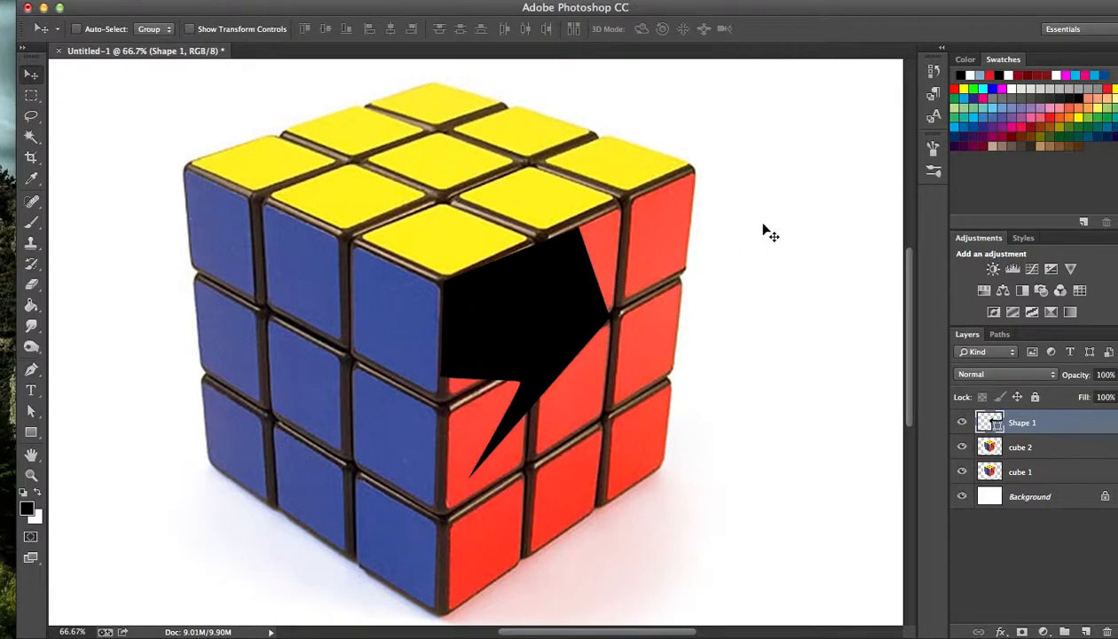
{"action": "right_click", "coordinate": [987, 427]}
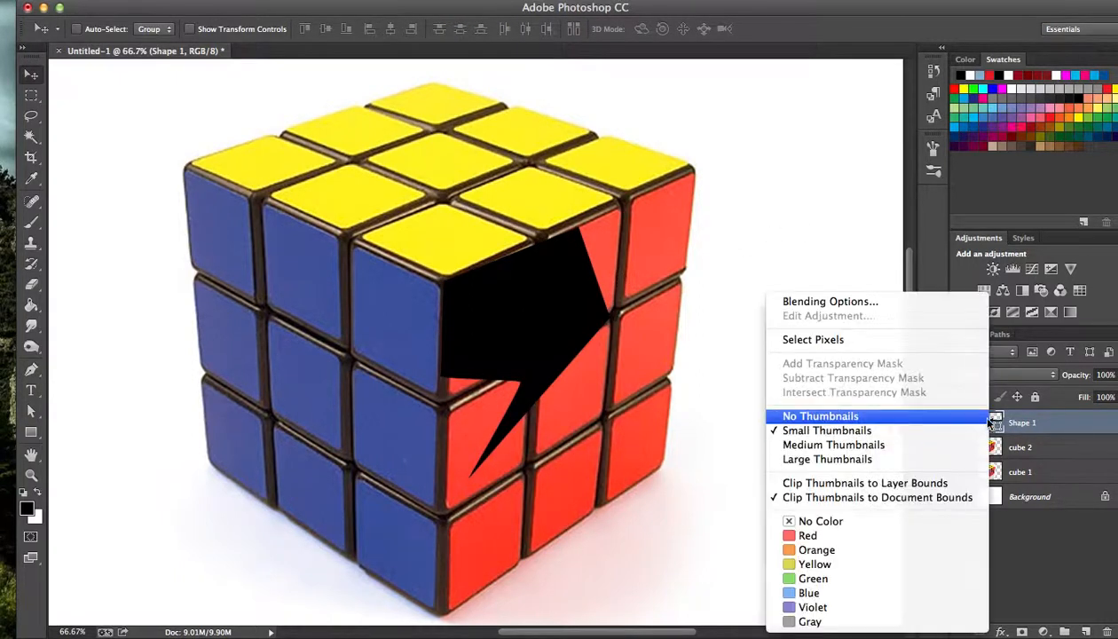
{"action": "left_click", "coordinate": [1059, 435]}
{"action": "right_click", "coordinate": [1066, 430]}
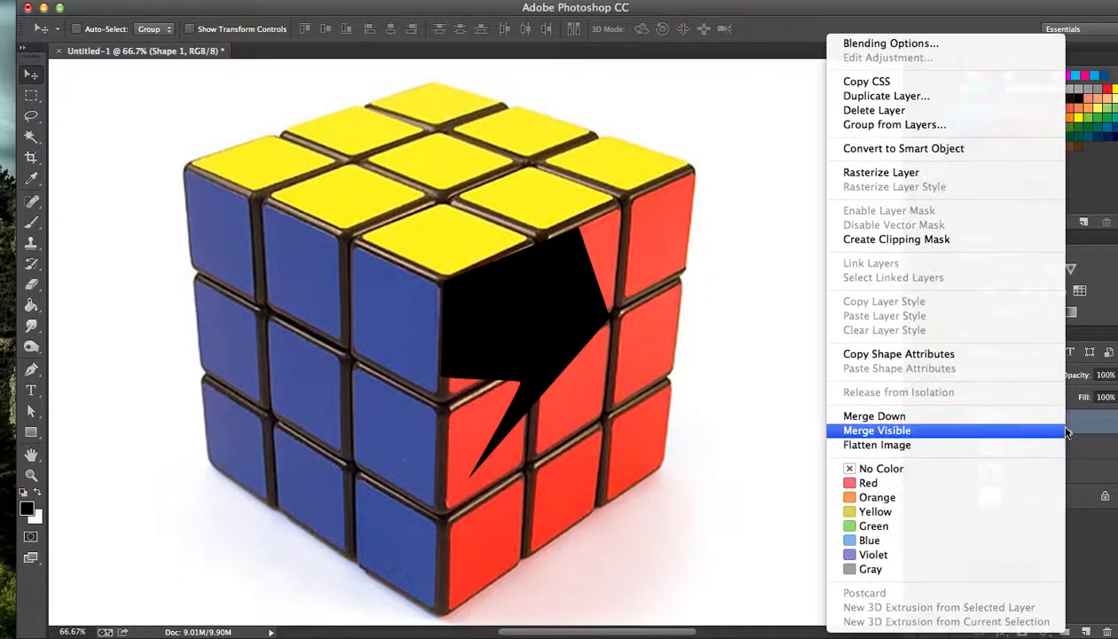
{"action": "left_click", "coordinate": [965, 173]}
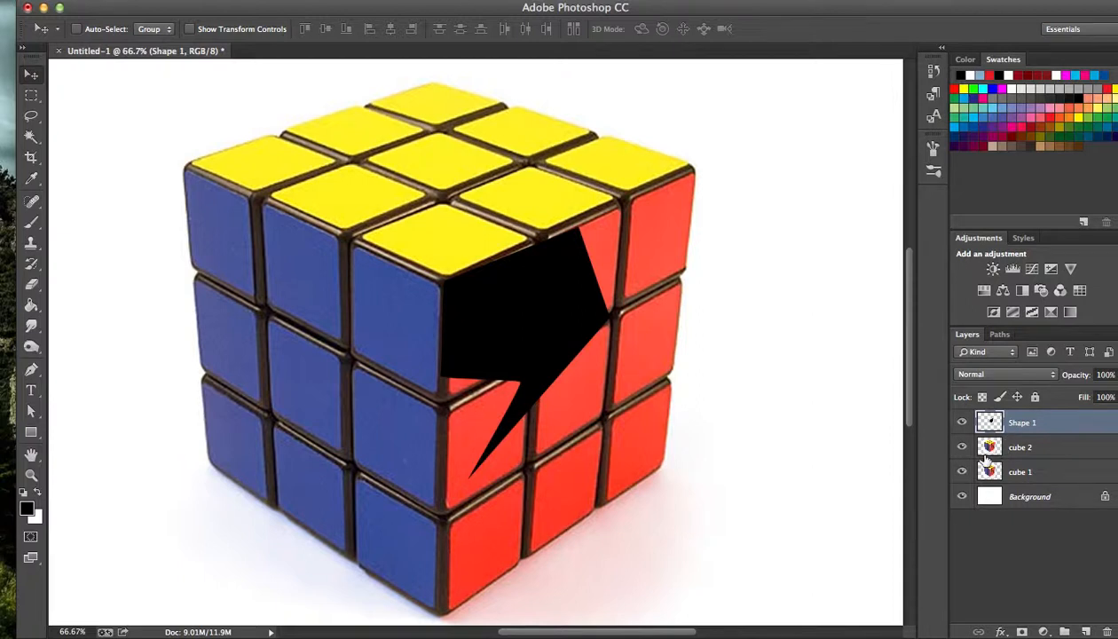
Delete the area inside Shape 1's outline from the cube 2 and cube 1 layers, deselect, and toggle Shape 1's visibility to check the hole.
{"action": "left_click", "coordinate": [990, 424], "text": "super"}
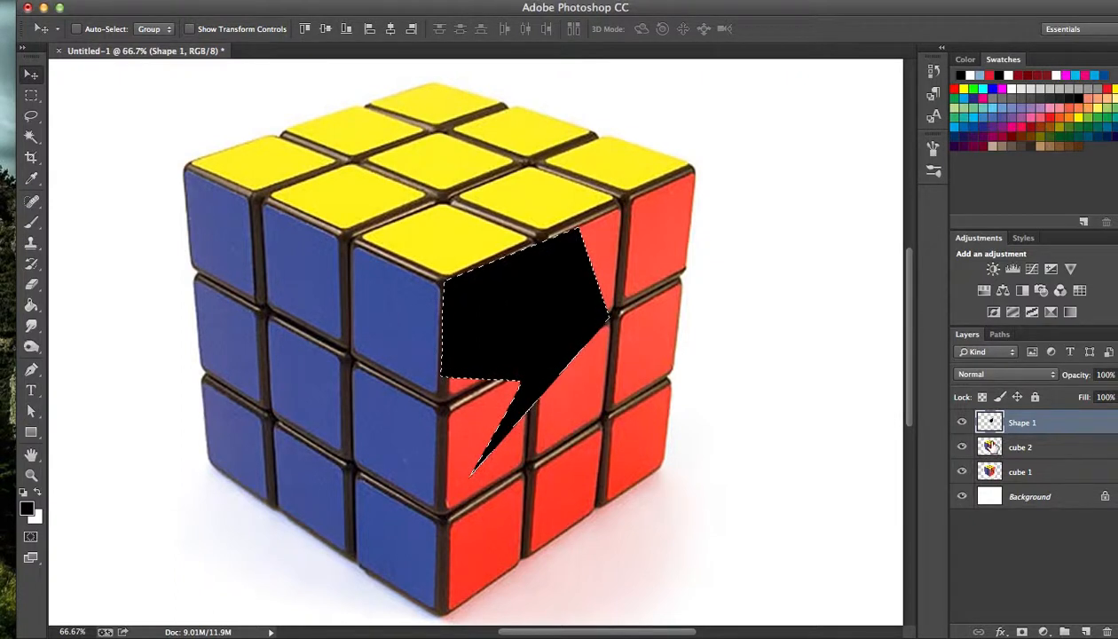
{"action": "left_click", "coordinate": [992, 447]}
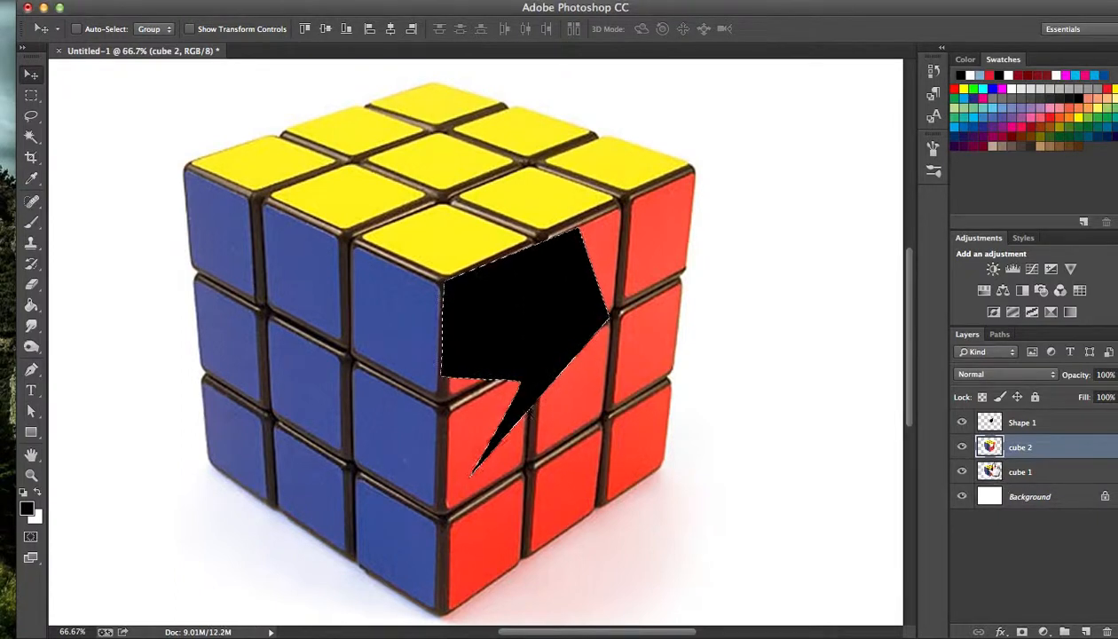
{"action": "left_click", "coordinate": [990, 470]}
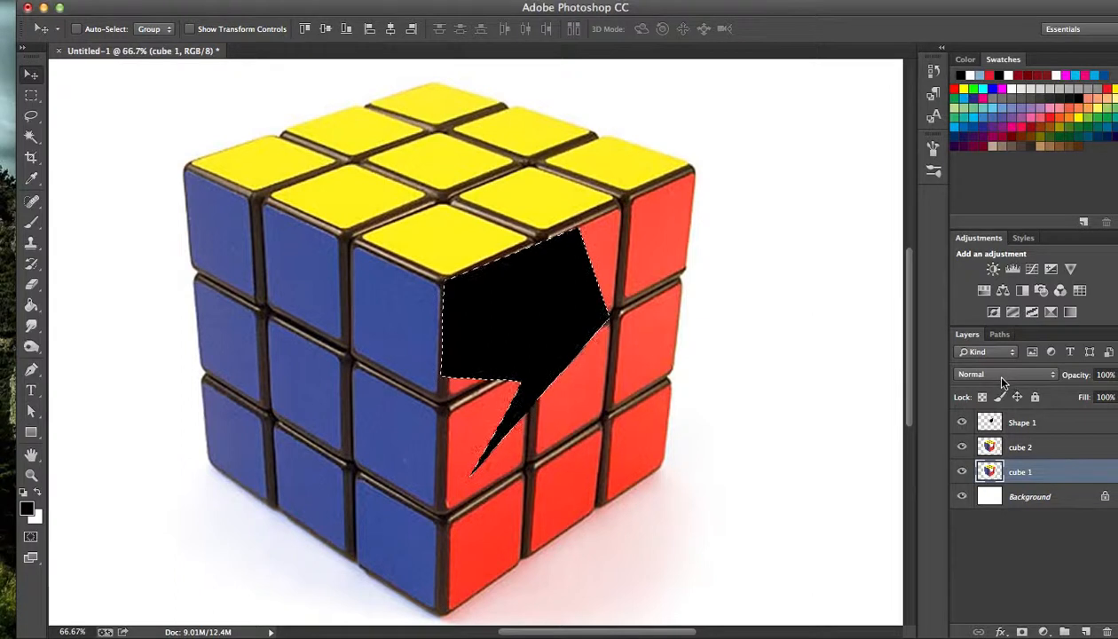
{"action": "key", "text": "super+d"}
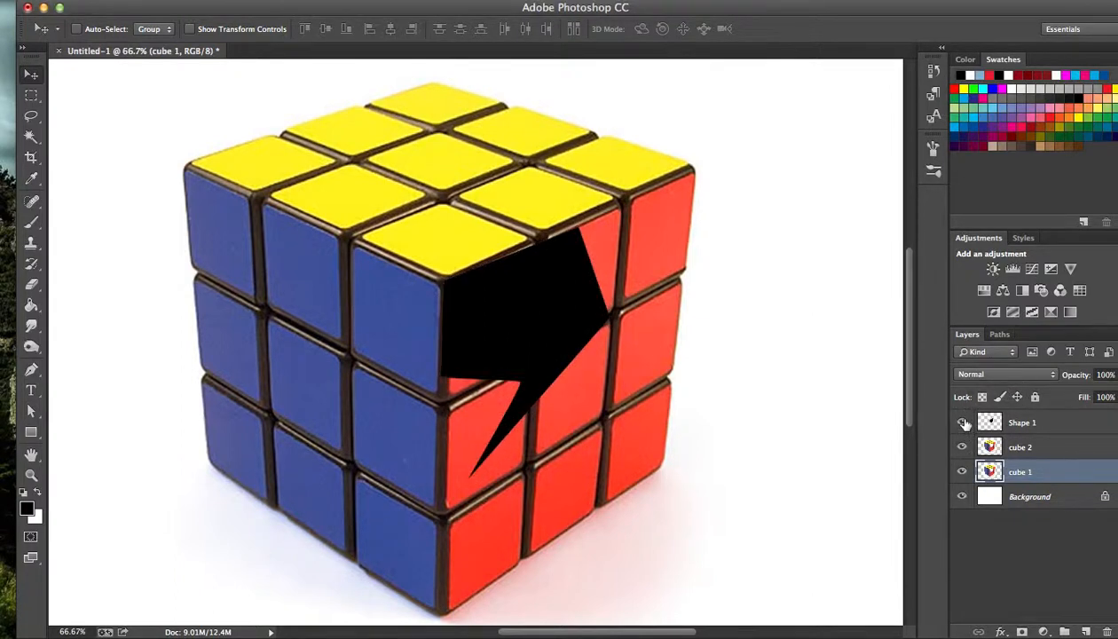
{"action": "left_click", "coordinate": [965, 446]}
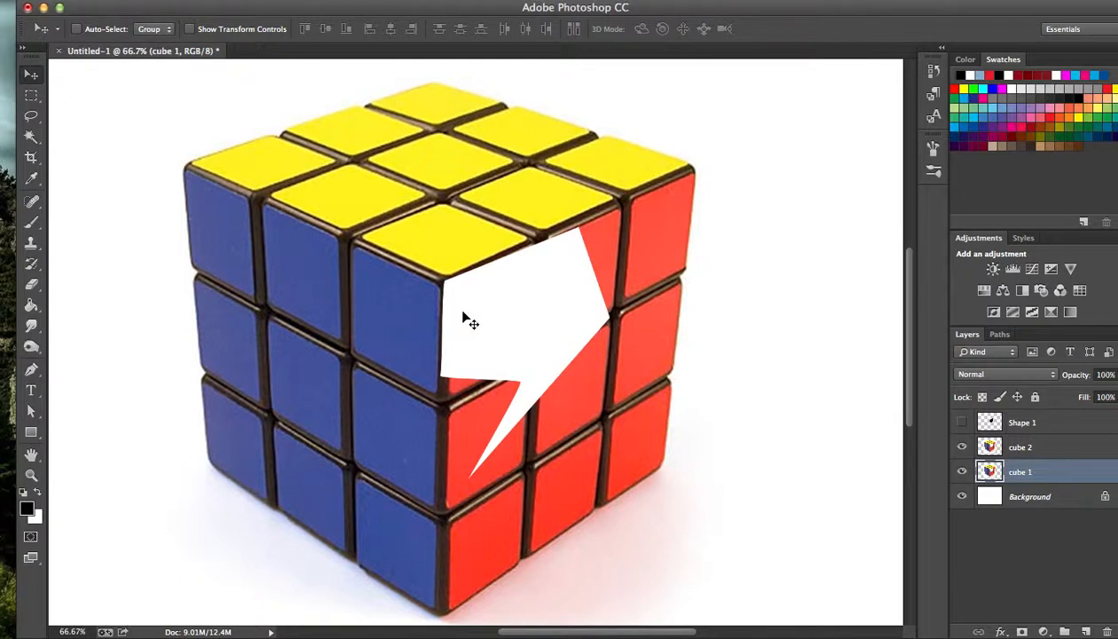
{"action": "left_click", "coordinate": [961, 445]}
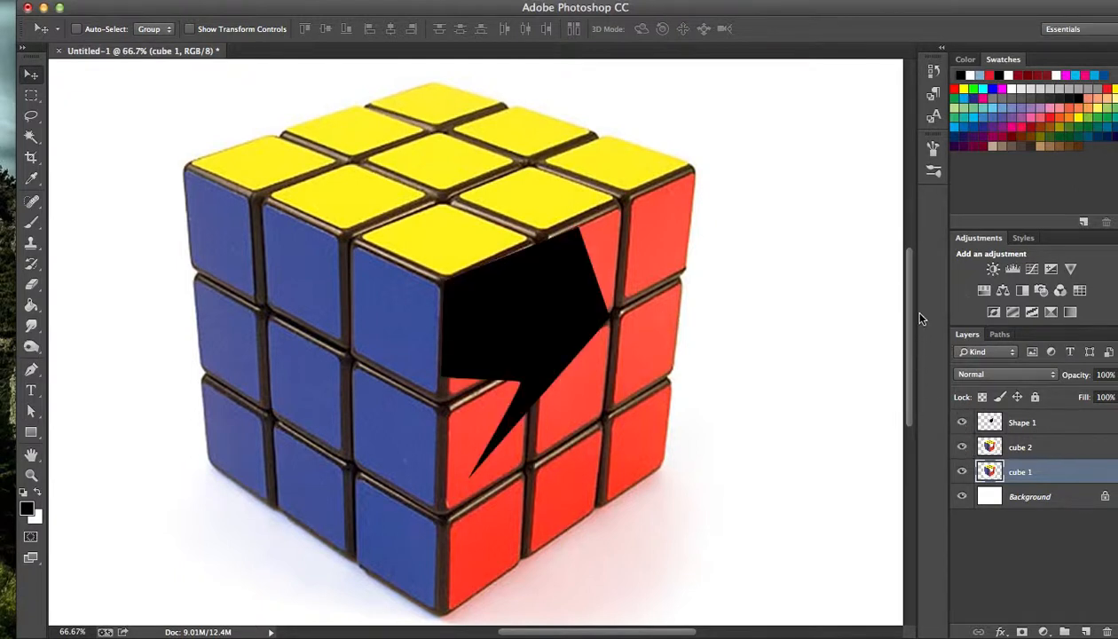
Try placing a Pen anchor point on the blank canvas to the left of the cube, and remove it.
{"action": "mouse_move", "coordinate": [913, 338]}
{"action": "left_mouse_down"}
{"action": "mouse_move", "coordinate": [912, 308]}
{"action": "mouse_move", "coordinate": [915, 320]}
{"action": "left_mouse_up"}
{"action": "key", "text": "p"}
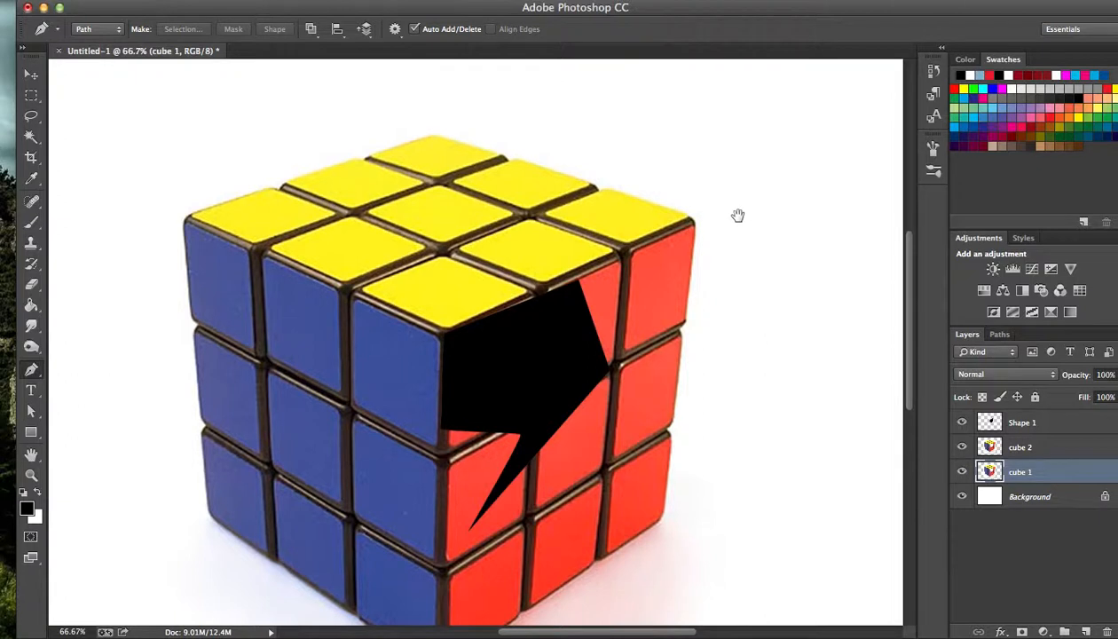
{"action": "left_click_drag", "start_coordinate": [735, 223], "coordinate": [745, 213]}
{"action": "key", "text": "super+minus"}
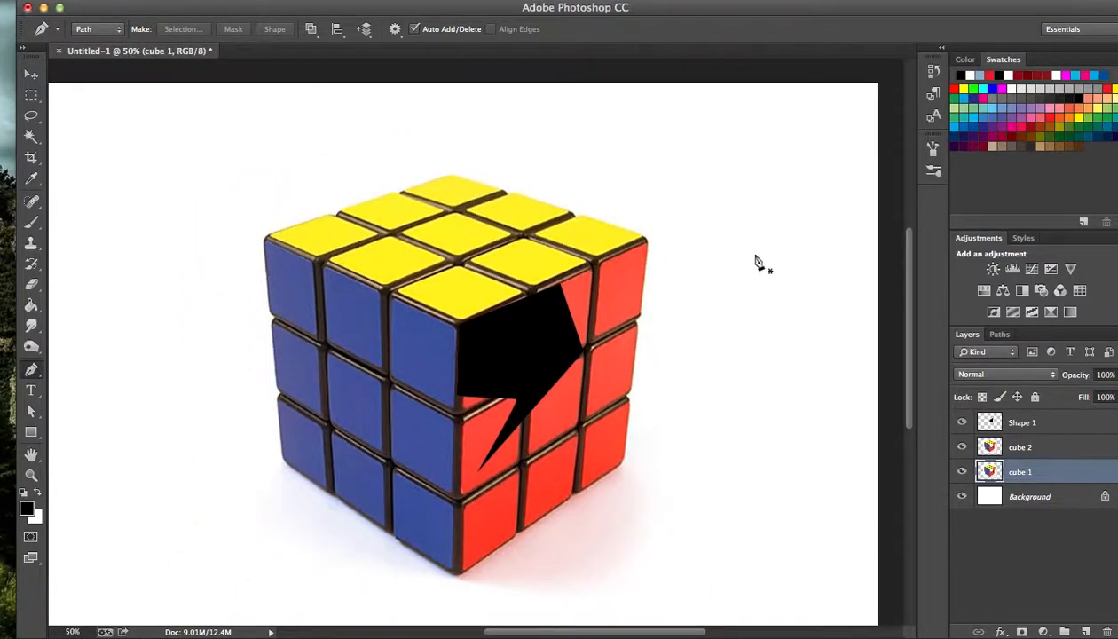
{"action": "left_click_drag", "start_coordinate": [737, 272], "coordinate": [791, 219]}
{"action": "left_click", "coordinate": [209, 317]}
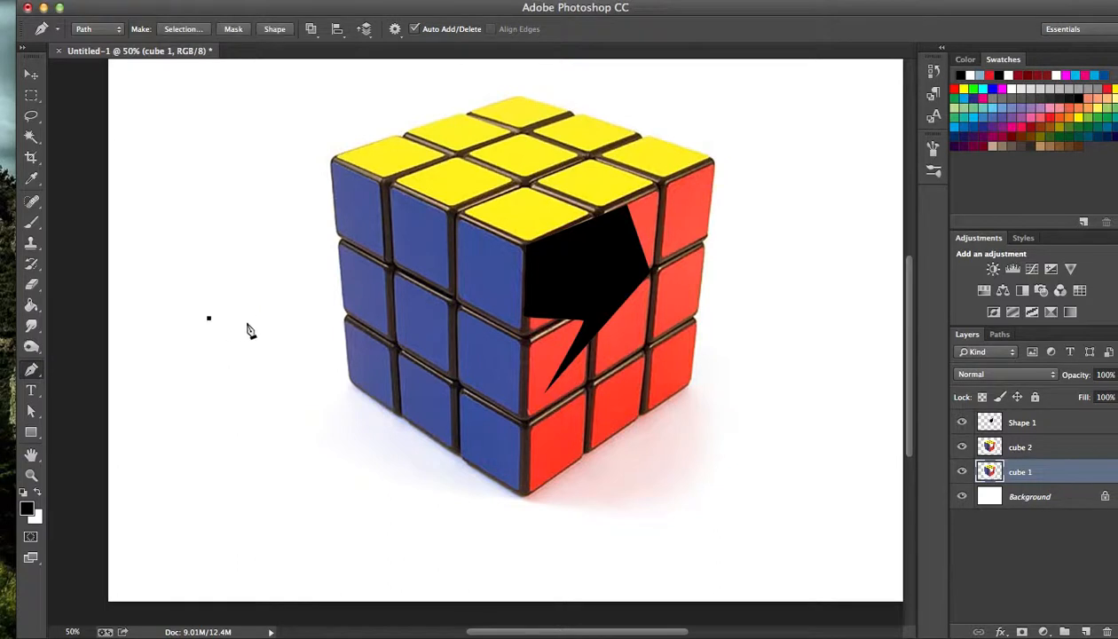
{"action": "left_click", "coordinate": [207, 318]}
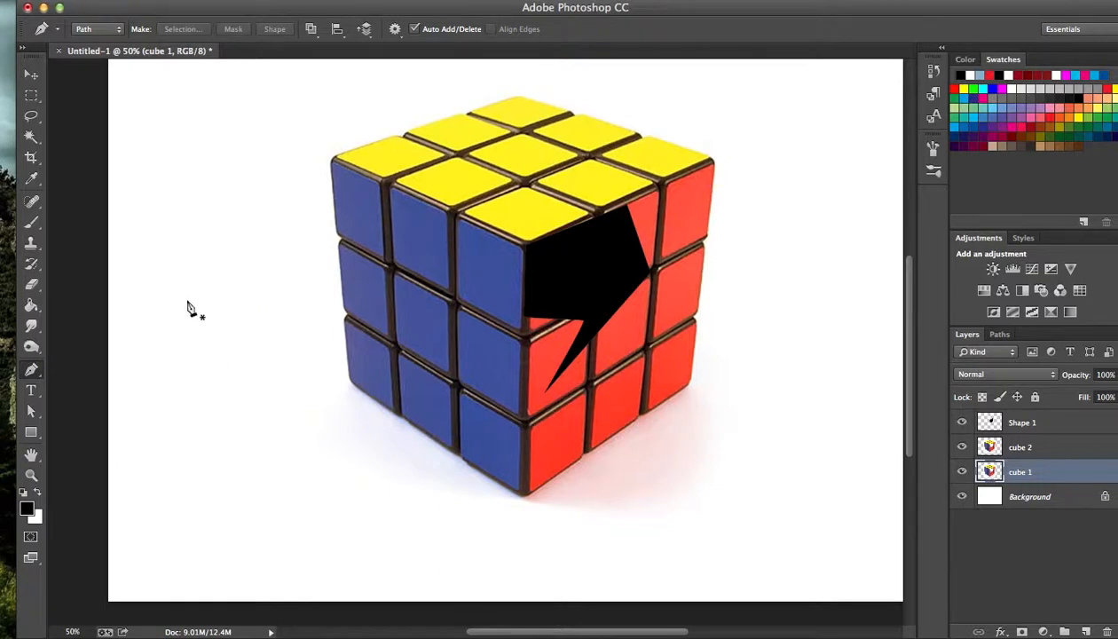
Draw a closed seven-point Pen path mixing straight and curved segments on the blank canvas left of the cube, and dismiss the low-battery notification.
{"action": "left_click", "coordinate": [171, 321]}
{"action": "left_click", "coordinate": [193, 390]}
{"action": "left_click", "coordinate": [302, 313]}
{"action": "left_click", "coordinate": [270, 241]}
{"action": "left_click_drag", "start_coordinate": [212, 251], "coordinate": [311, 320]}
{"action": "left_click", "coordinate": [215, 319]}
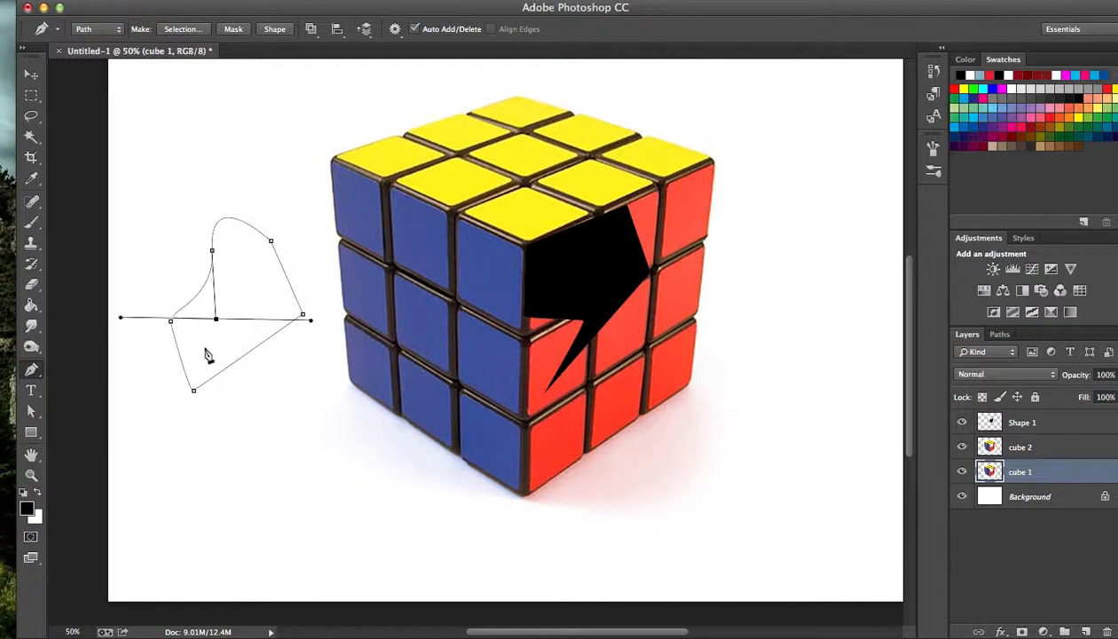
{"action": "left_click", "coordinate": [172, 322]}
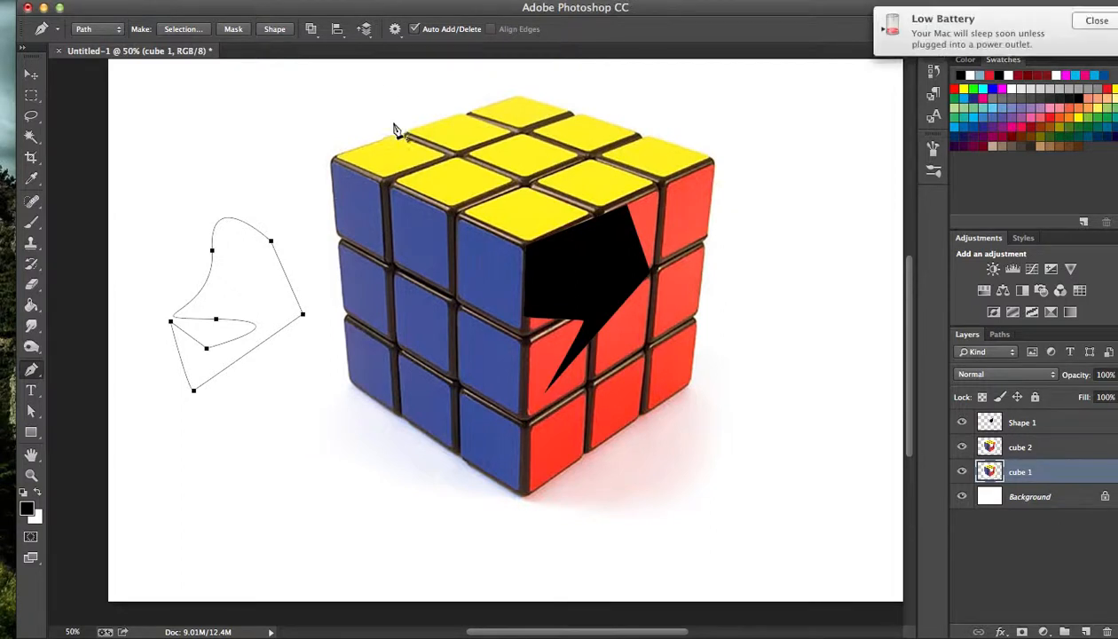
{"action": "left_click", "coordinate": [1095, 21]}
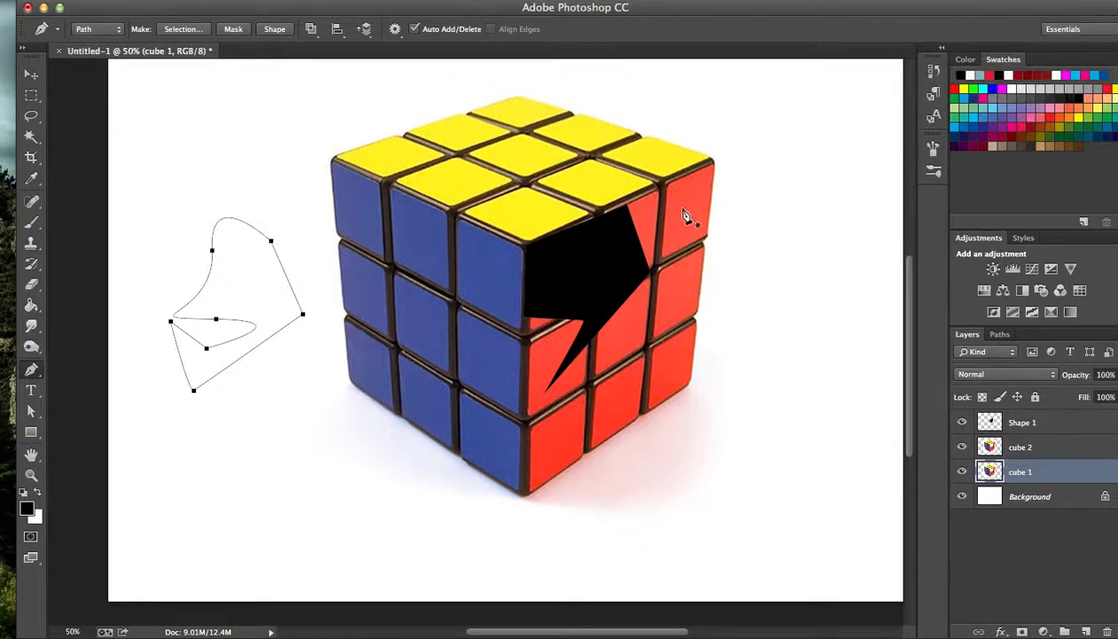
Draw a second closed Pen path with seven corner points and straight segments on the blank canvas above the cube's upper right corner.
{"action": "left_click_drag", "start_coordinate": [694, 187], "coordinate": [640, 231]}
{"action": "key", "text": "super+minus"}
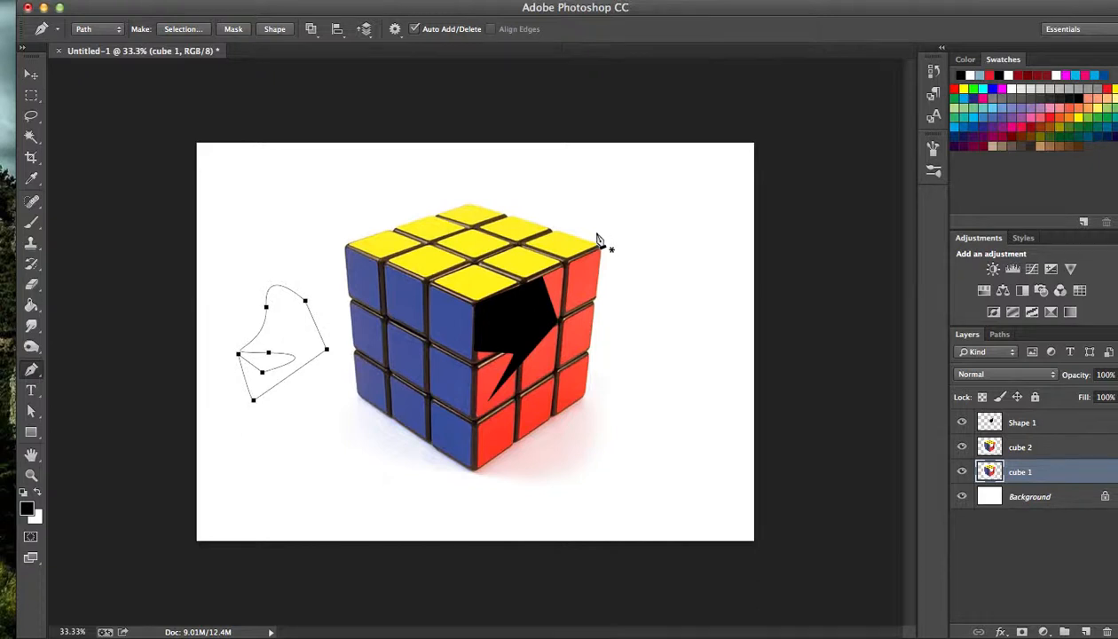
{"action": "left_click", "coordinate": [573, 185]}
{"action": "left_click", "coordinate": [594, 224]}
{"action": "left_click", "coordinate": [660, 196]}
{"action": "left_click", "coordinate": [628, 176]}
{"action": "left_click", "coordinate": [573, 185]}
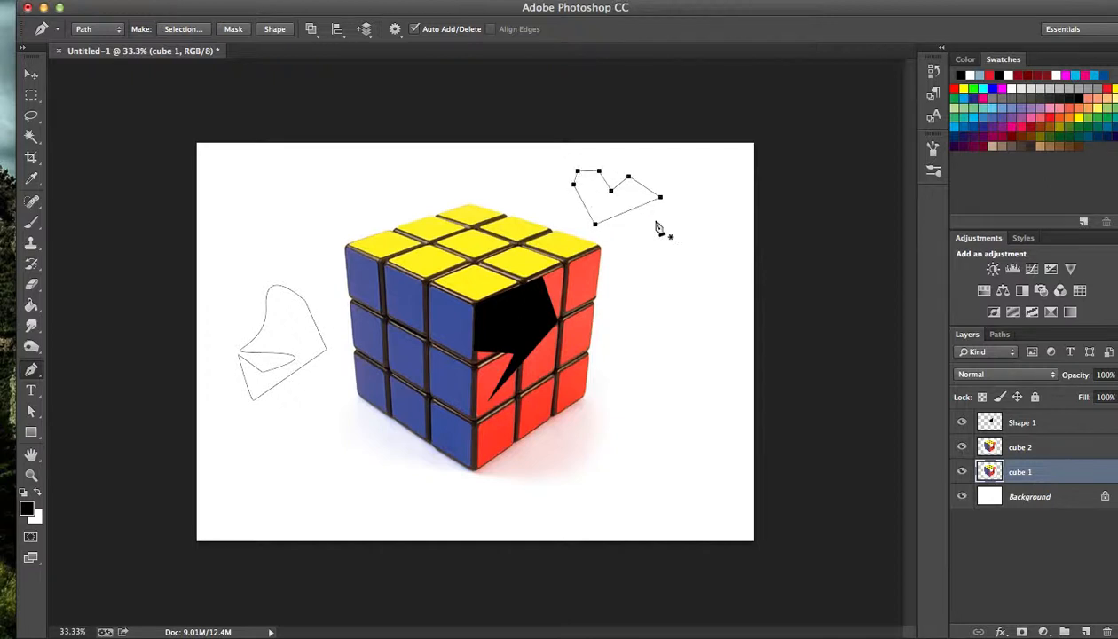
Draw a third closed seven-point Pen path beside the cube's red face, with a straight-edged base and a curved upper outline.
{"action": "left_click", "coordinate": [613, 318]}
{"action": "left_click", "coordinate": [613, 365]}
{"action": "left_click", "coordinate": [684, 355]}
{"action": "left_click_drag", "start_coordinate": [701, 290], "coordinate": [658, 326]}
{"action": "left_click_drag", "start_coordinate": [652, 284], "coordinate": [627, 293]}
{"action": "left_click", "coordinate": [638, 321]}
{"action": "left_click", "coordinate": [613, 319]}
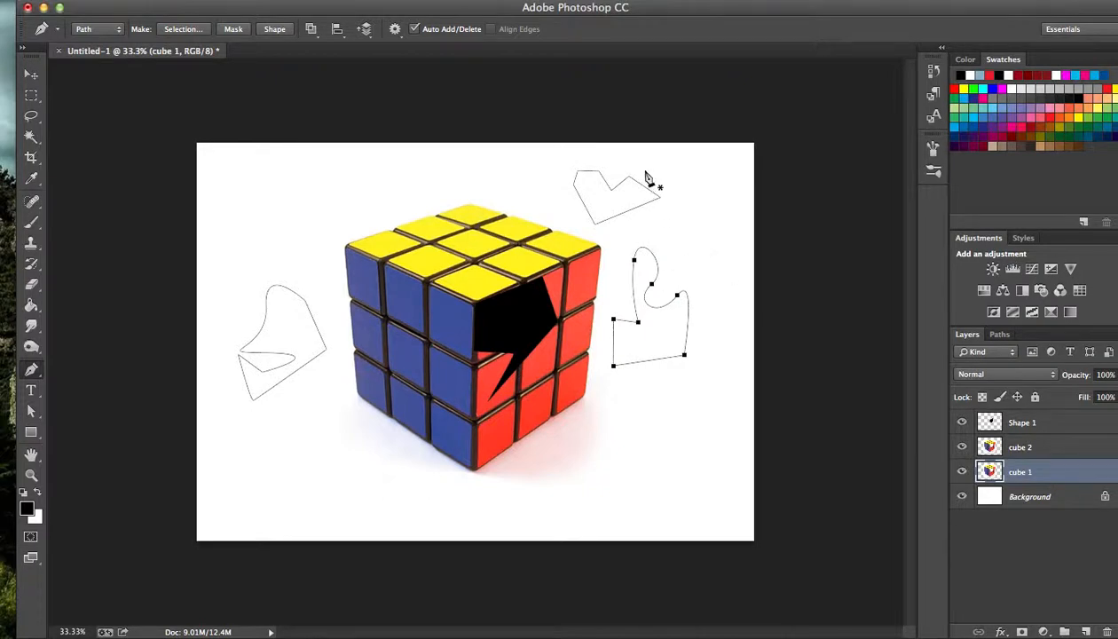